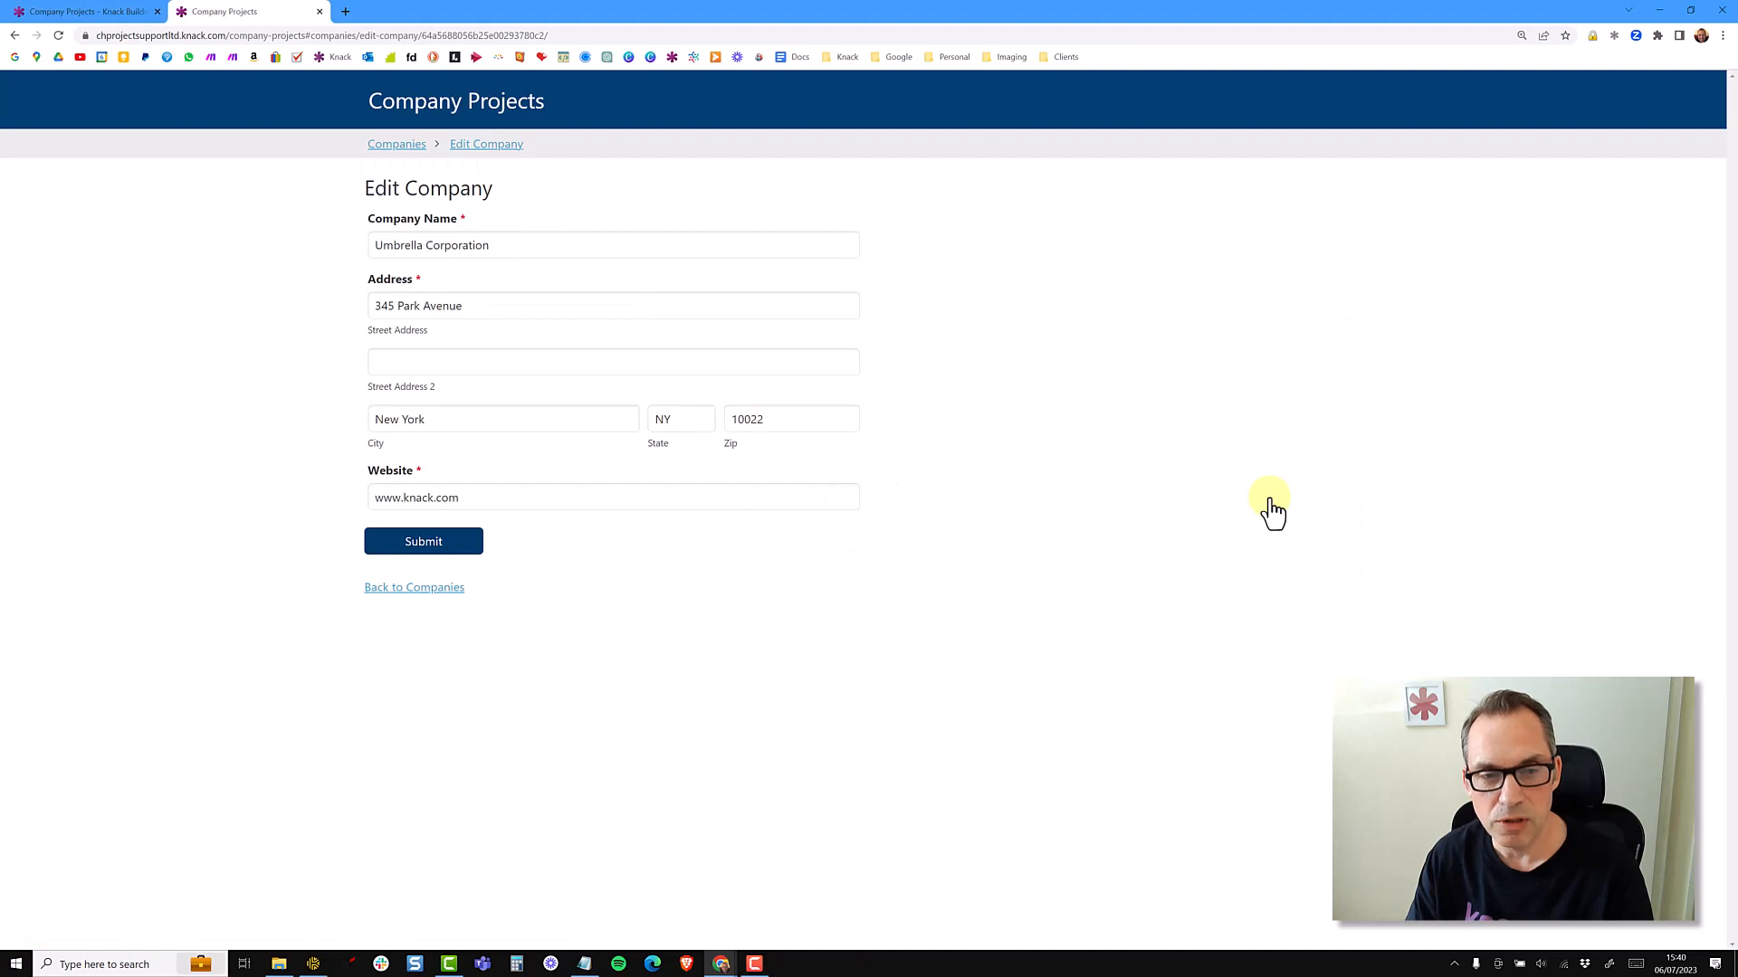
Step: Change the street number in Umbrella Corporation's address to 346, submit the form and check the row in the companies list
{"action": "left_click", "coordinate": [396, 305]}
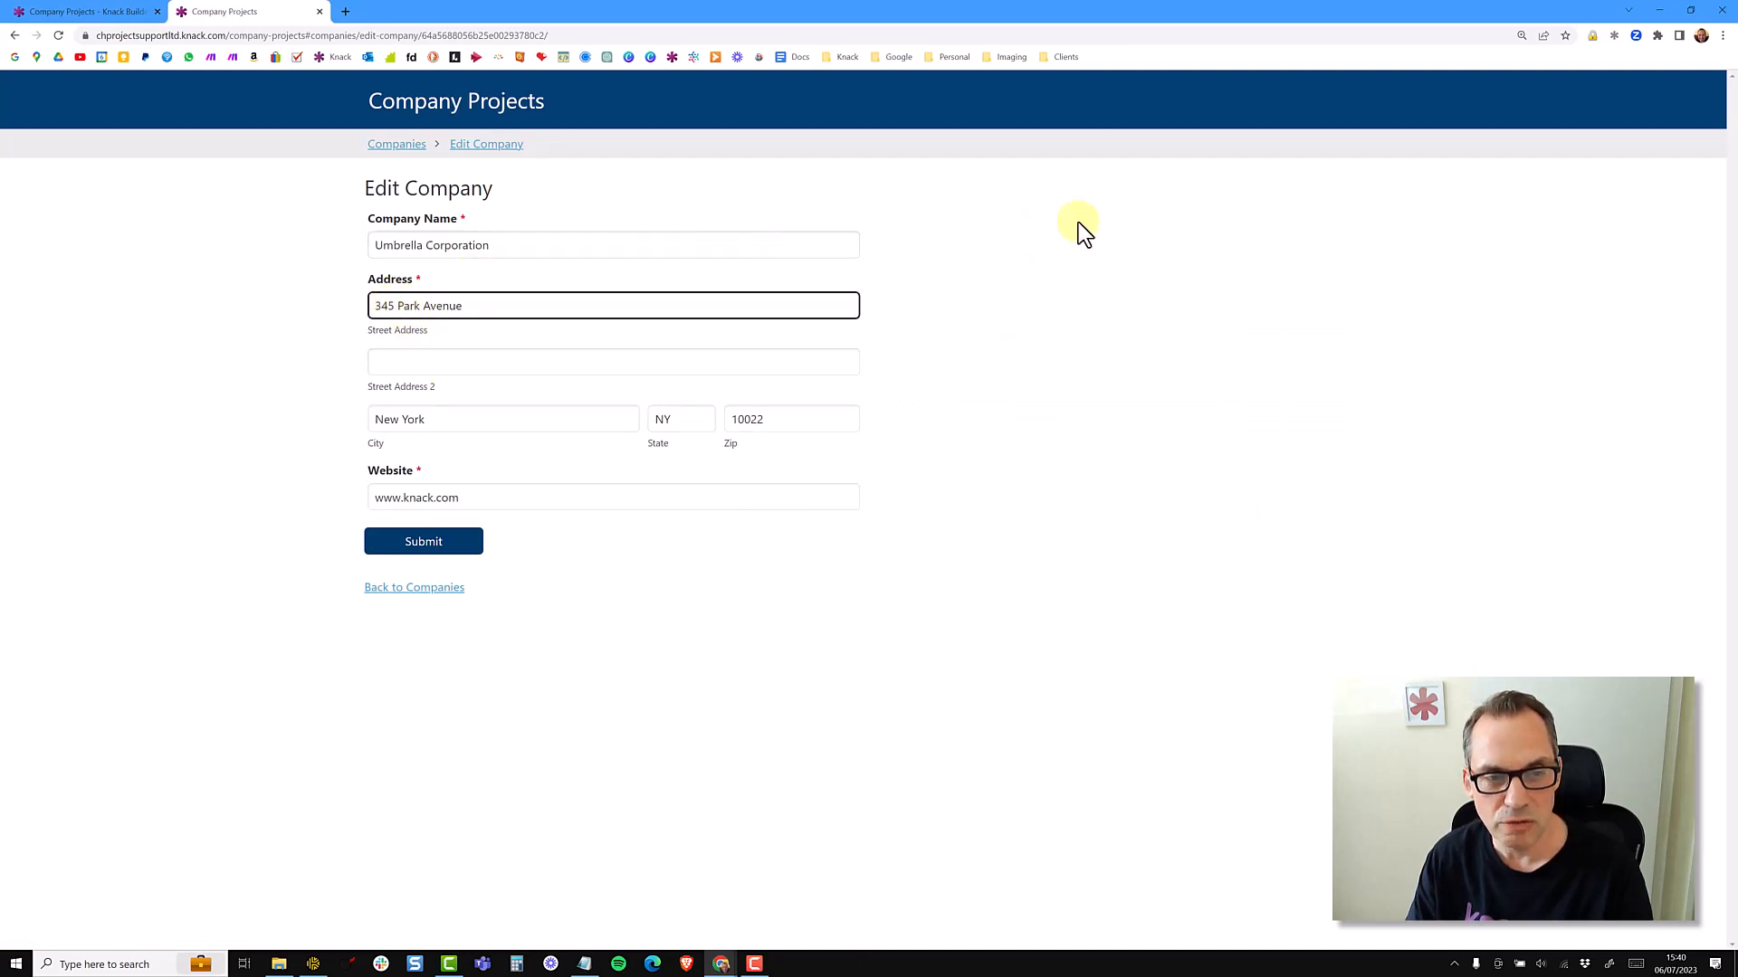
{"action": "key", "text": "BackSpace"}
{"action": "type", "text": "6"}
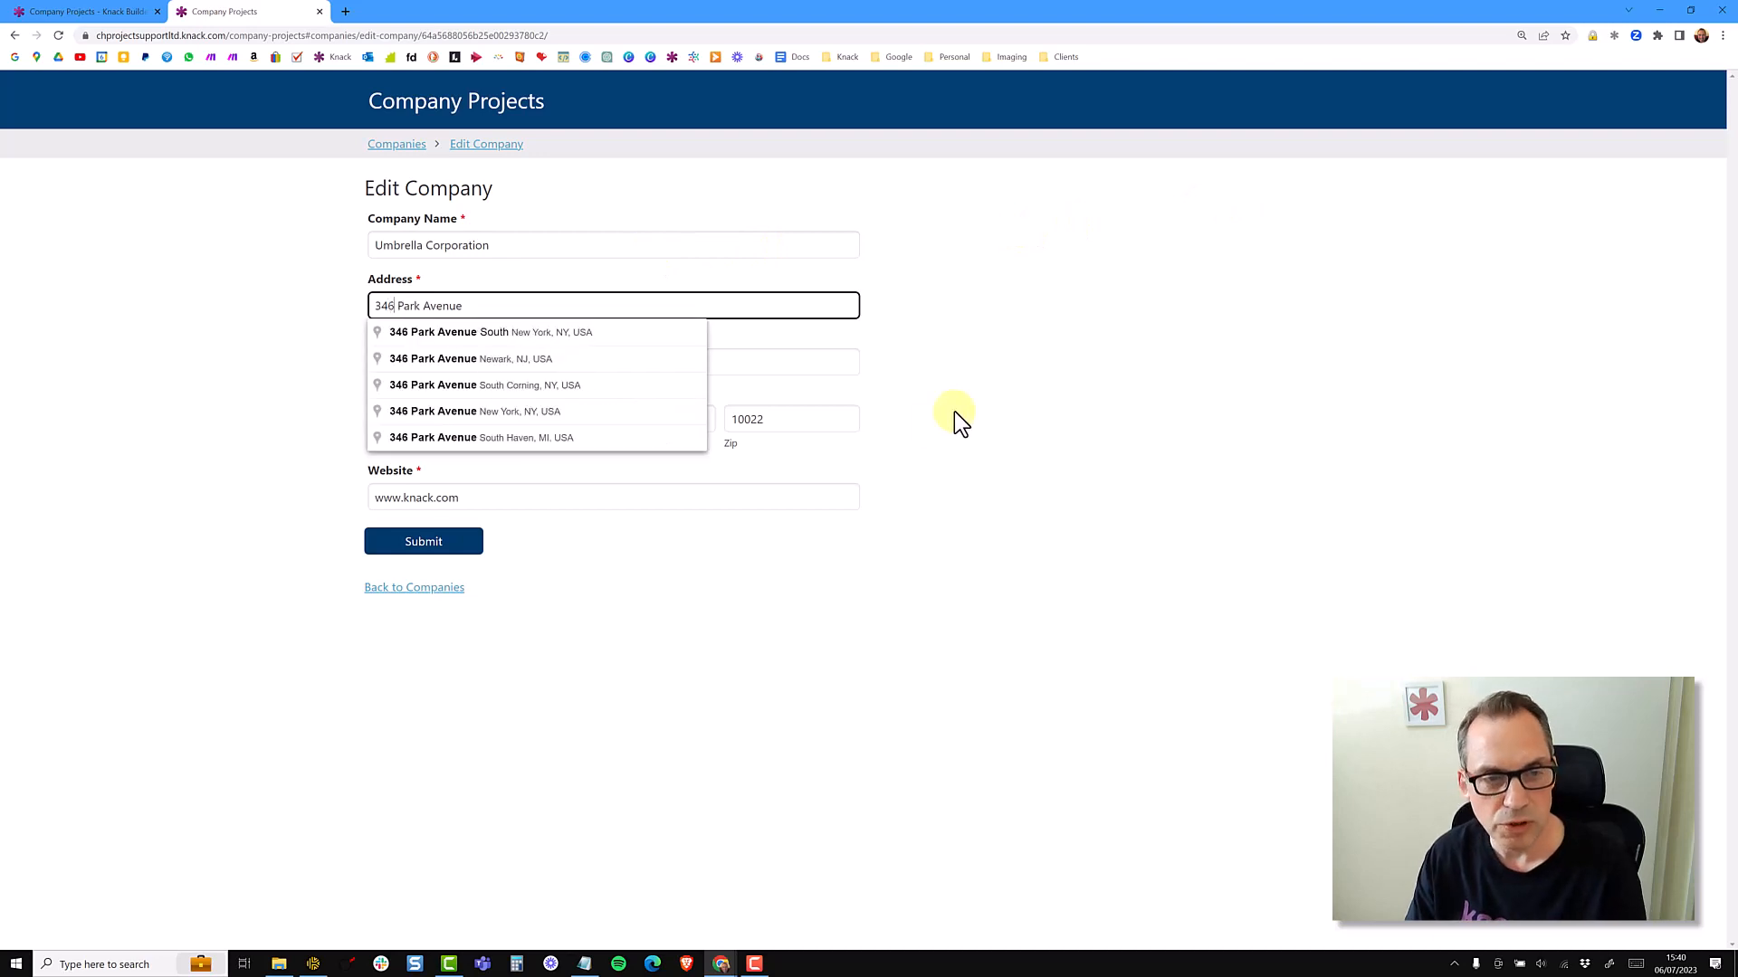
{"action": "left_click", "coordinate": [422, 543]}
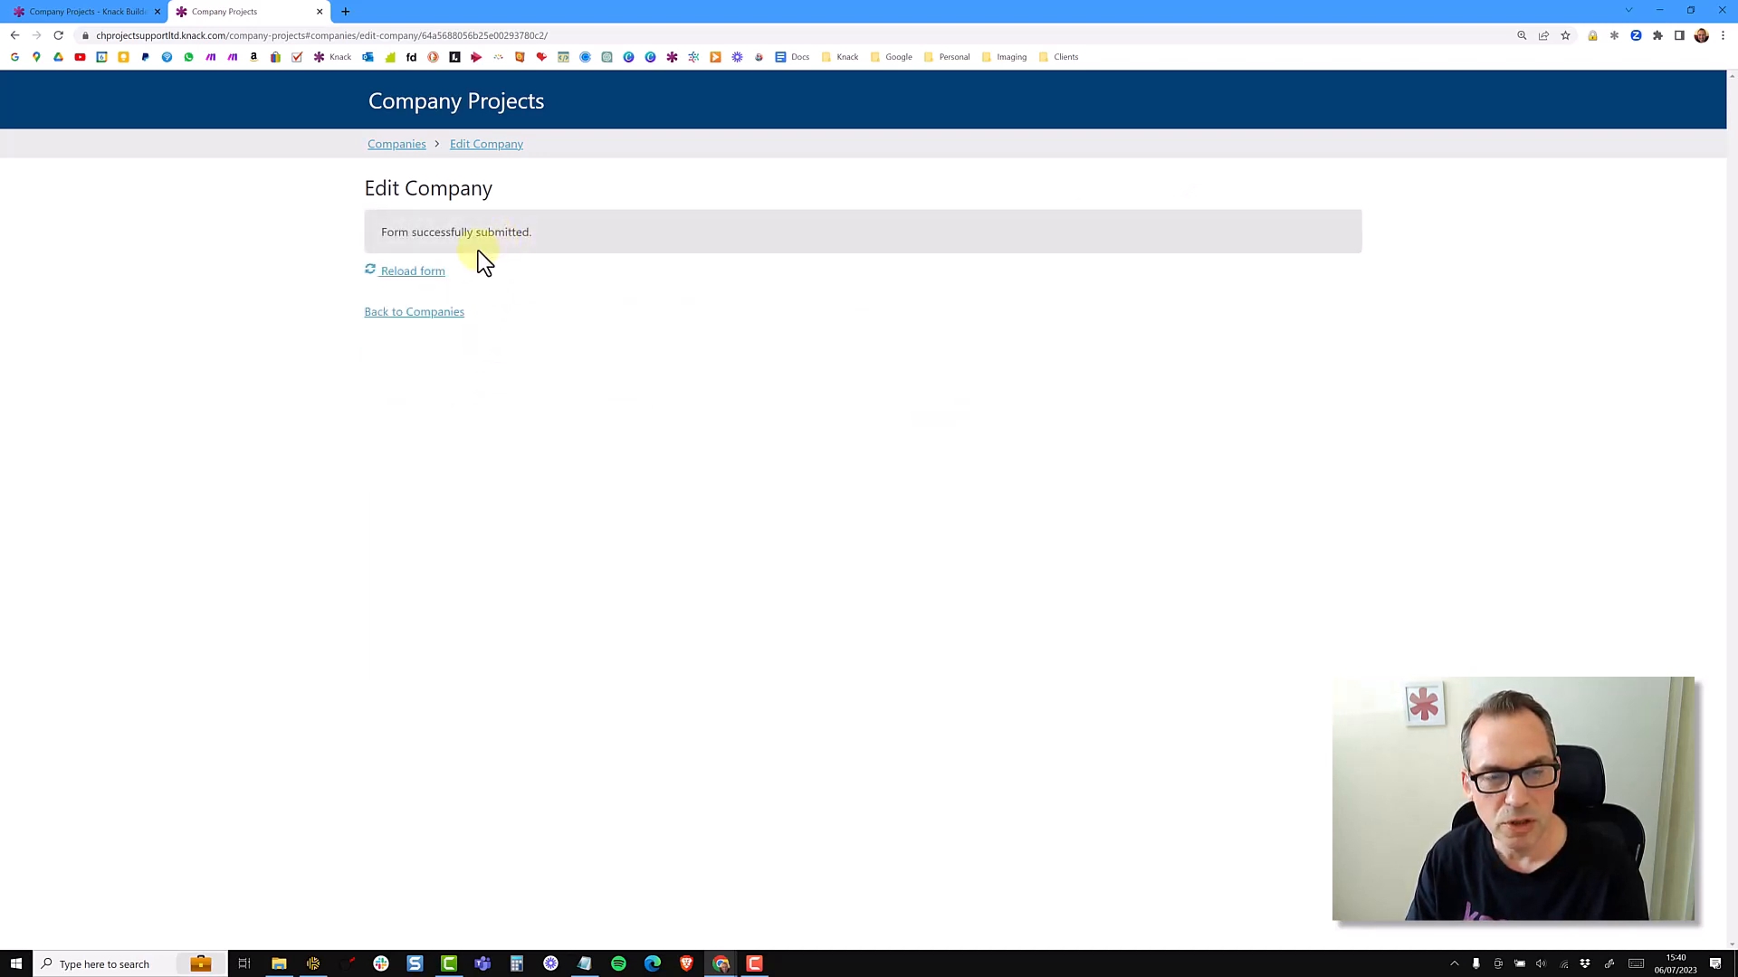
{"action": "left_click", "coordinate": [426, 312]}
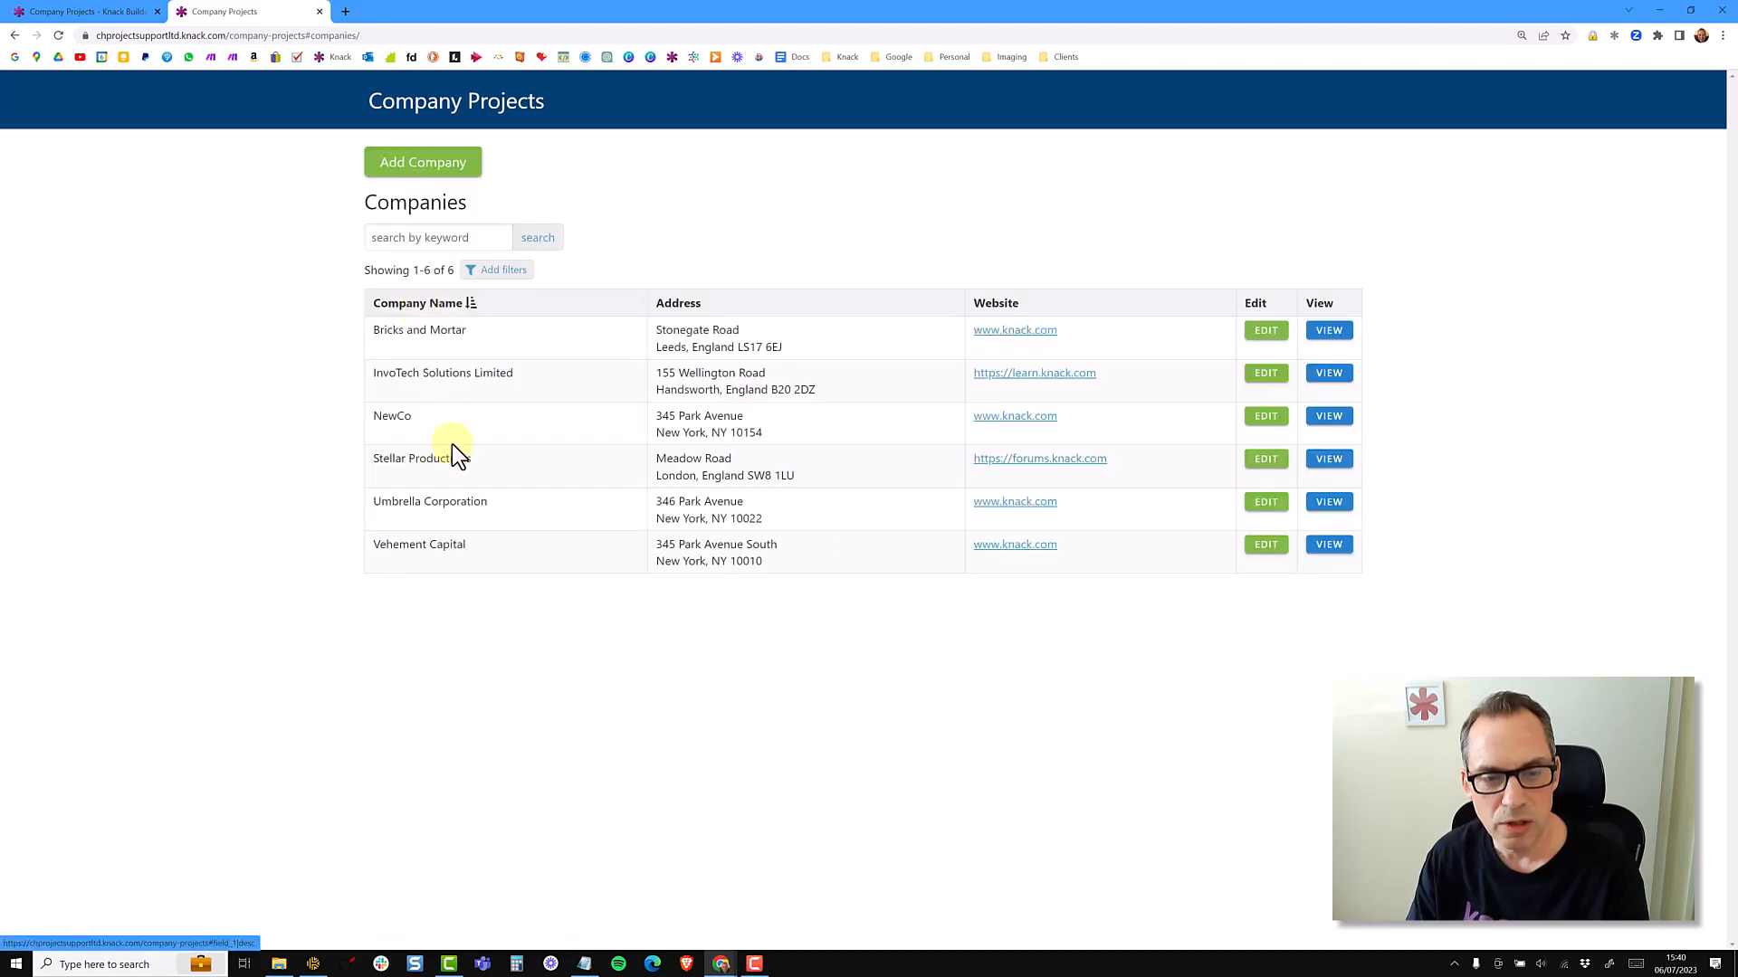
{"action": "left_click_drag", "start_coordinate": [662, 501], "coordinate": [686, 502]}
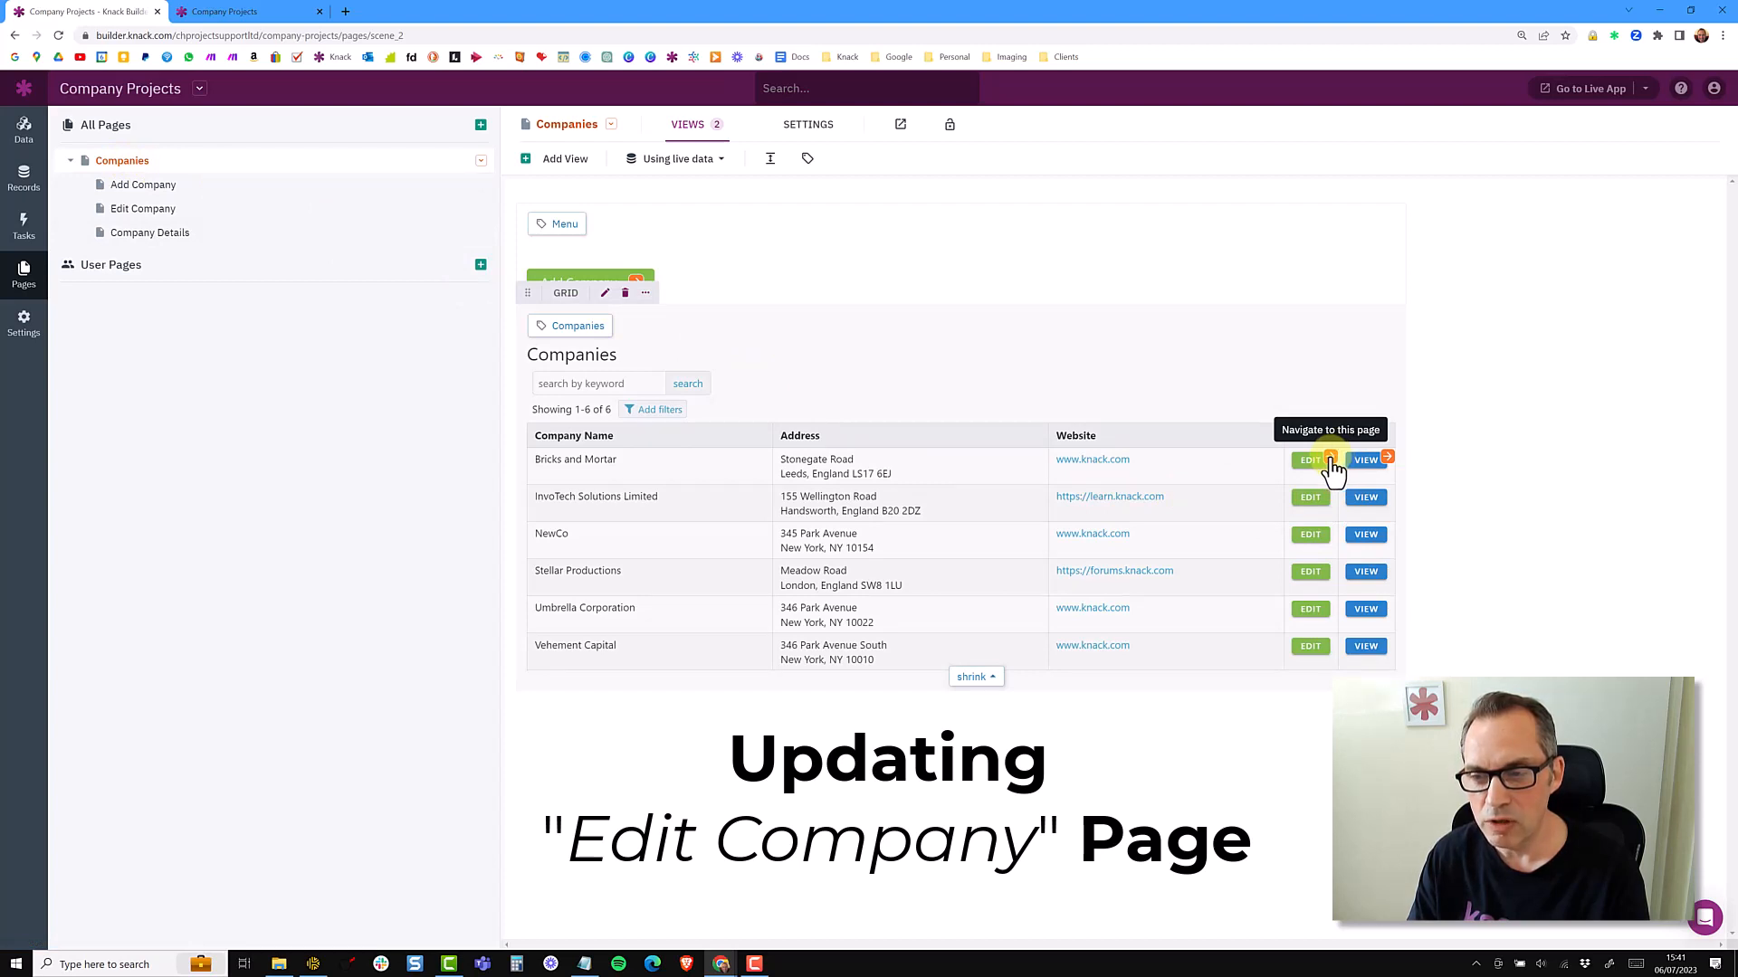
Step: Set the Edit Company page to display in a modal popup and save the page settings
{"action": "left_click", "coordinate": [145, 210]}
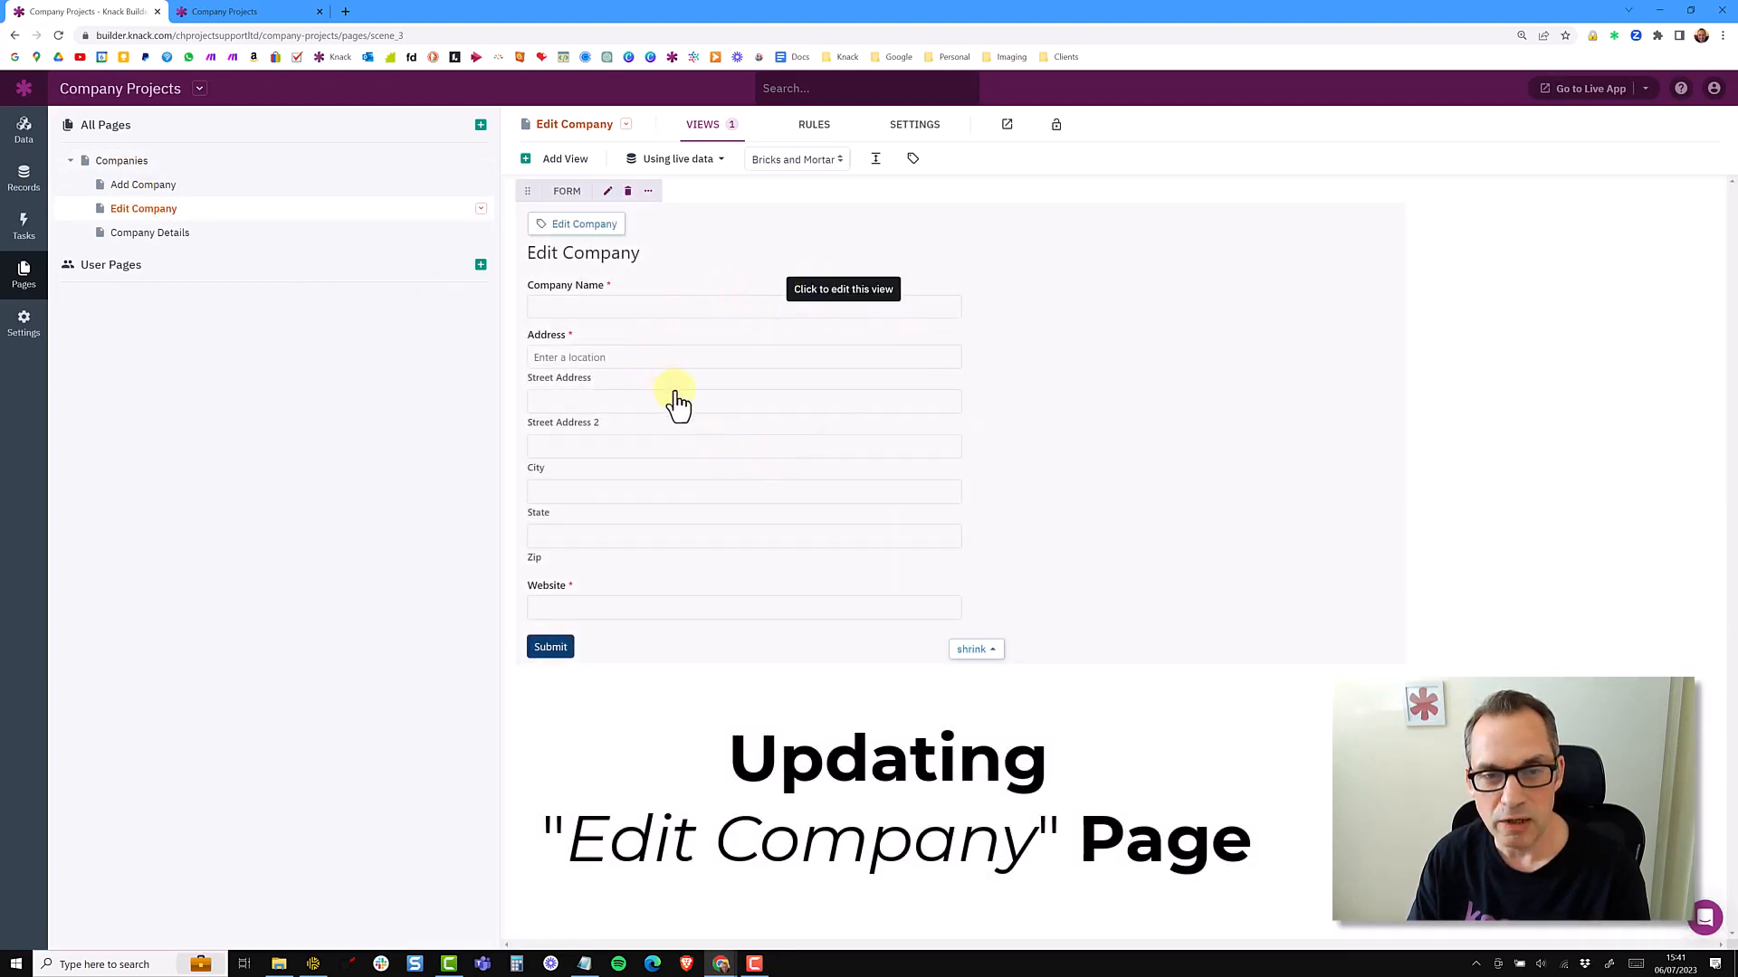
{"action": "left_click", "coordinate": [480, 209]}
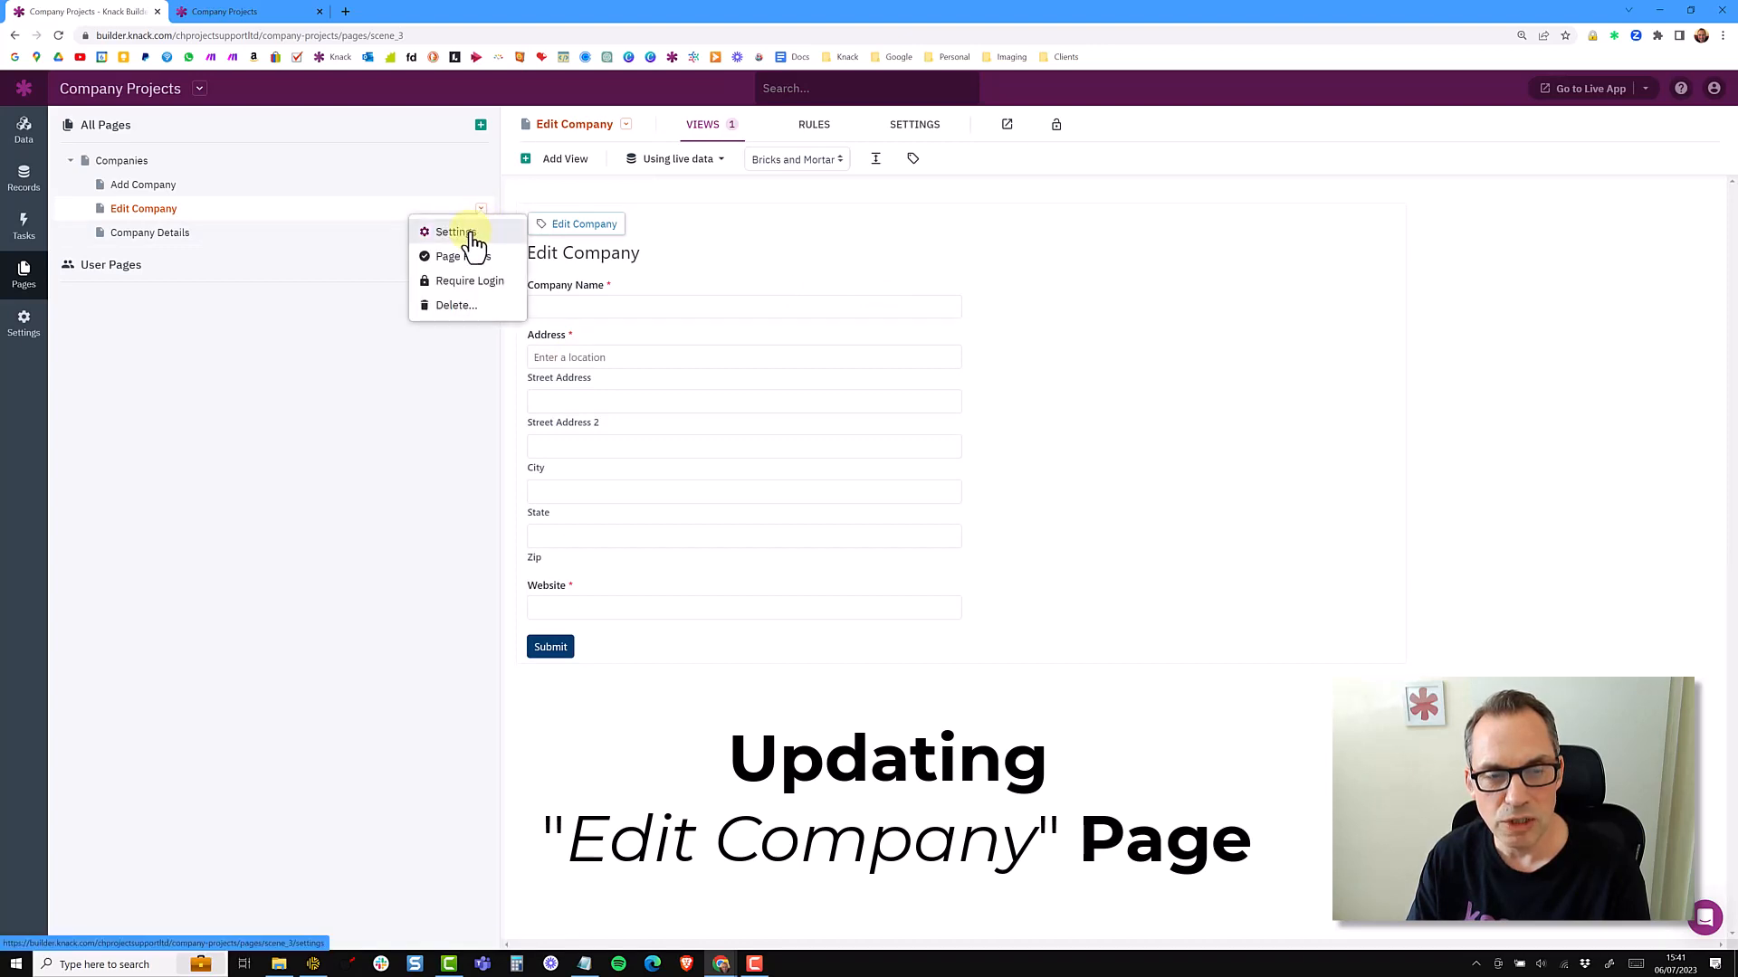
{"action": "left_click", "coordinate": [483, 237]}
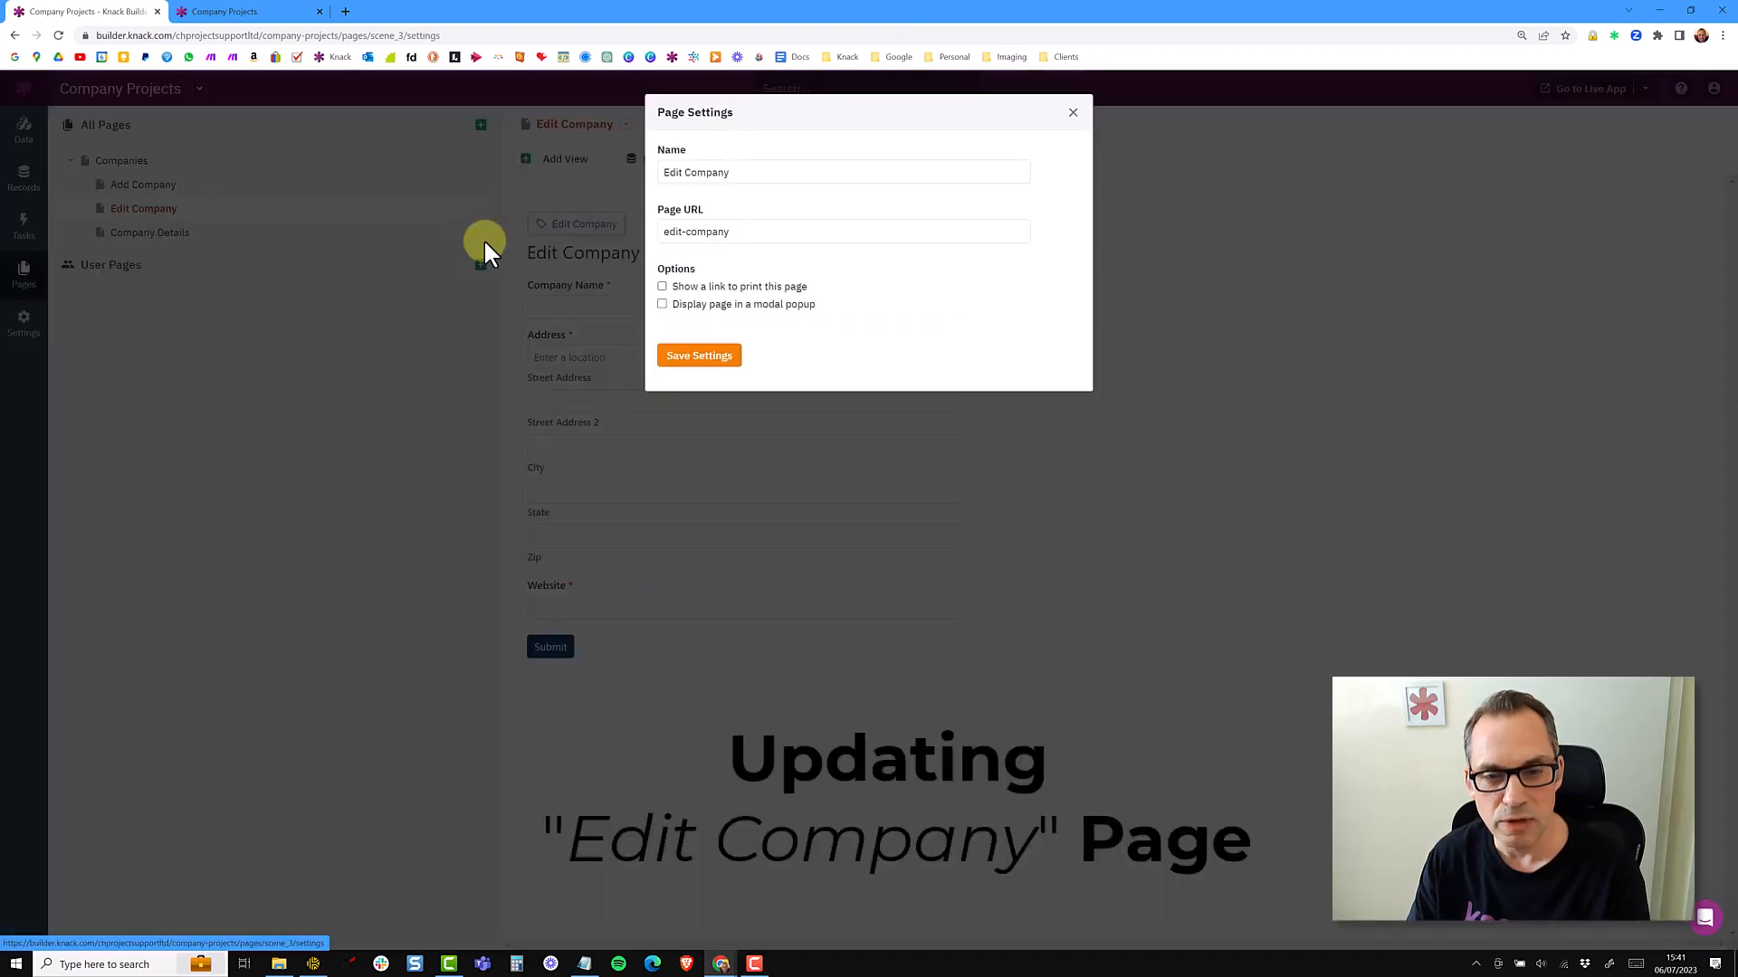
{"action": "left_click", "coordinate": [735, 304]}
{"action": "left_click", "coordinate": [704, 358]}
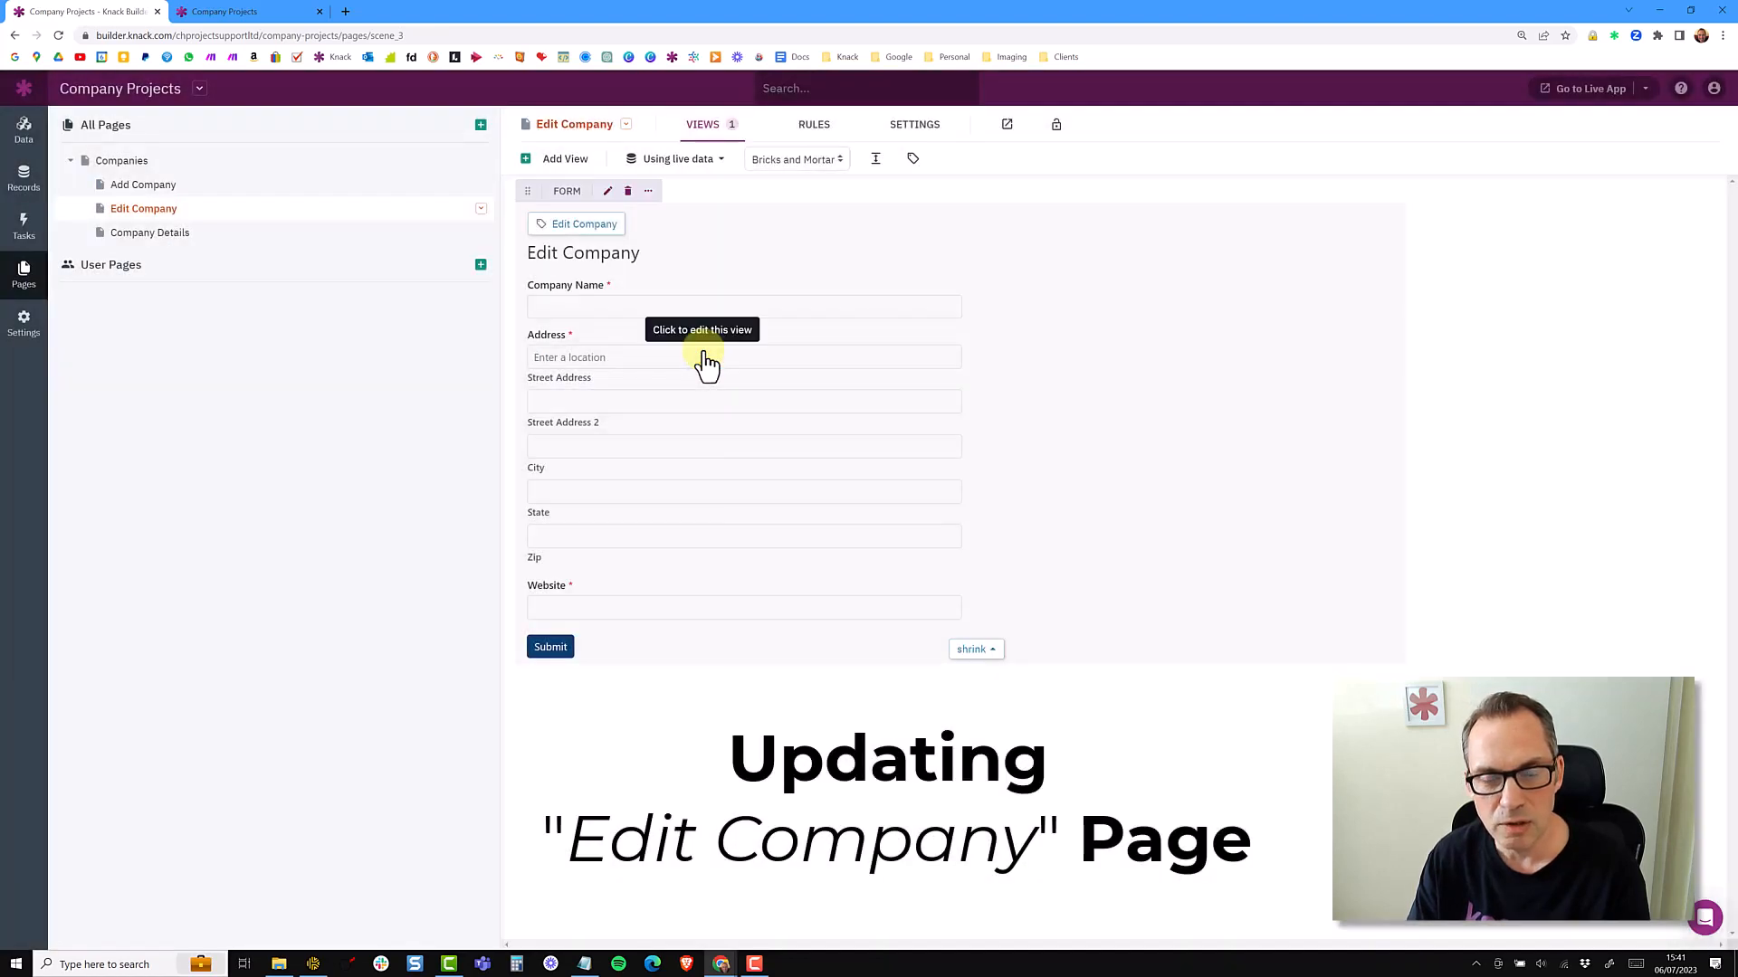
Step: Clear the title of the Edit Company form view
{"action": "left_click", "coordinate": [854, 357]}
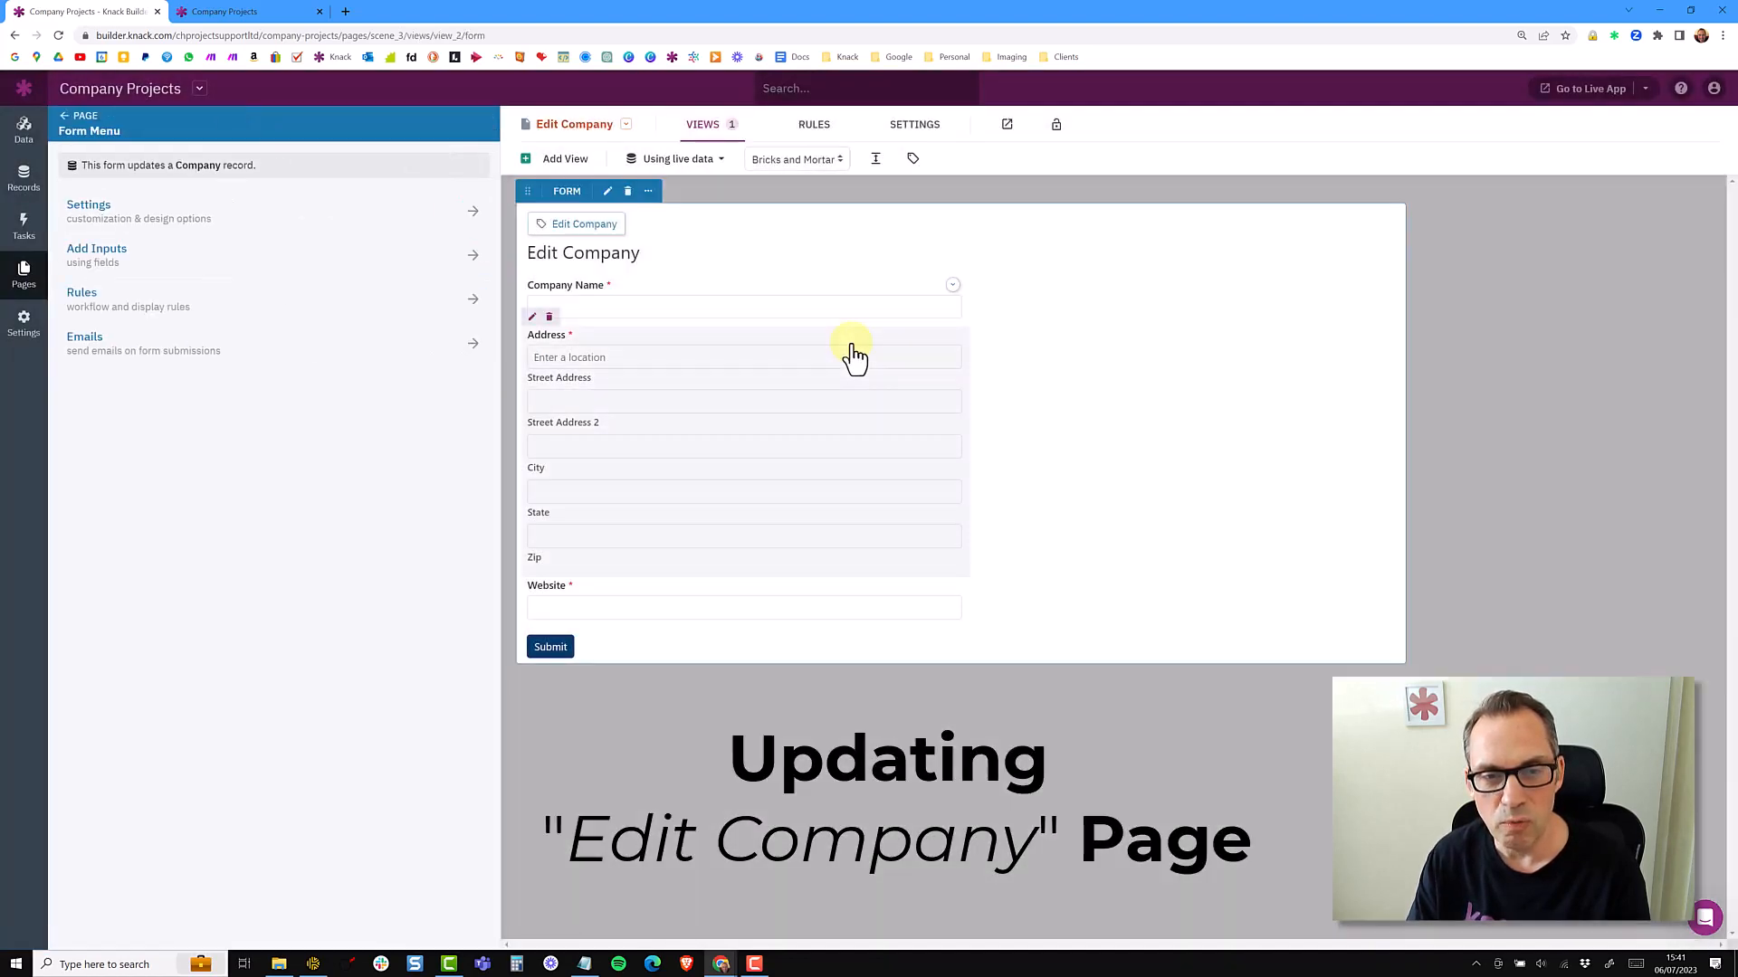
{"action": "left_click_drag", "start_coordinate": [639, 254], "coordinate": [523, 250]}
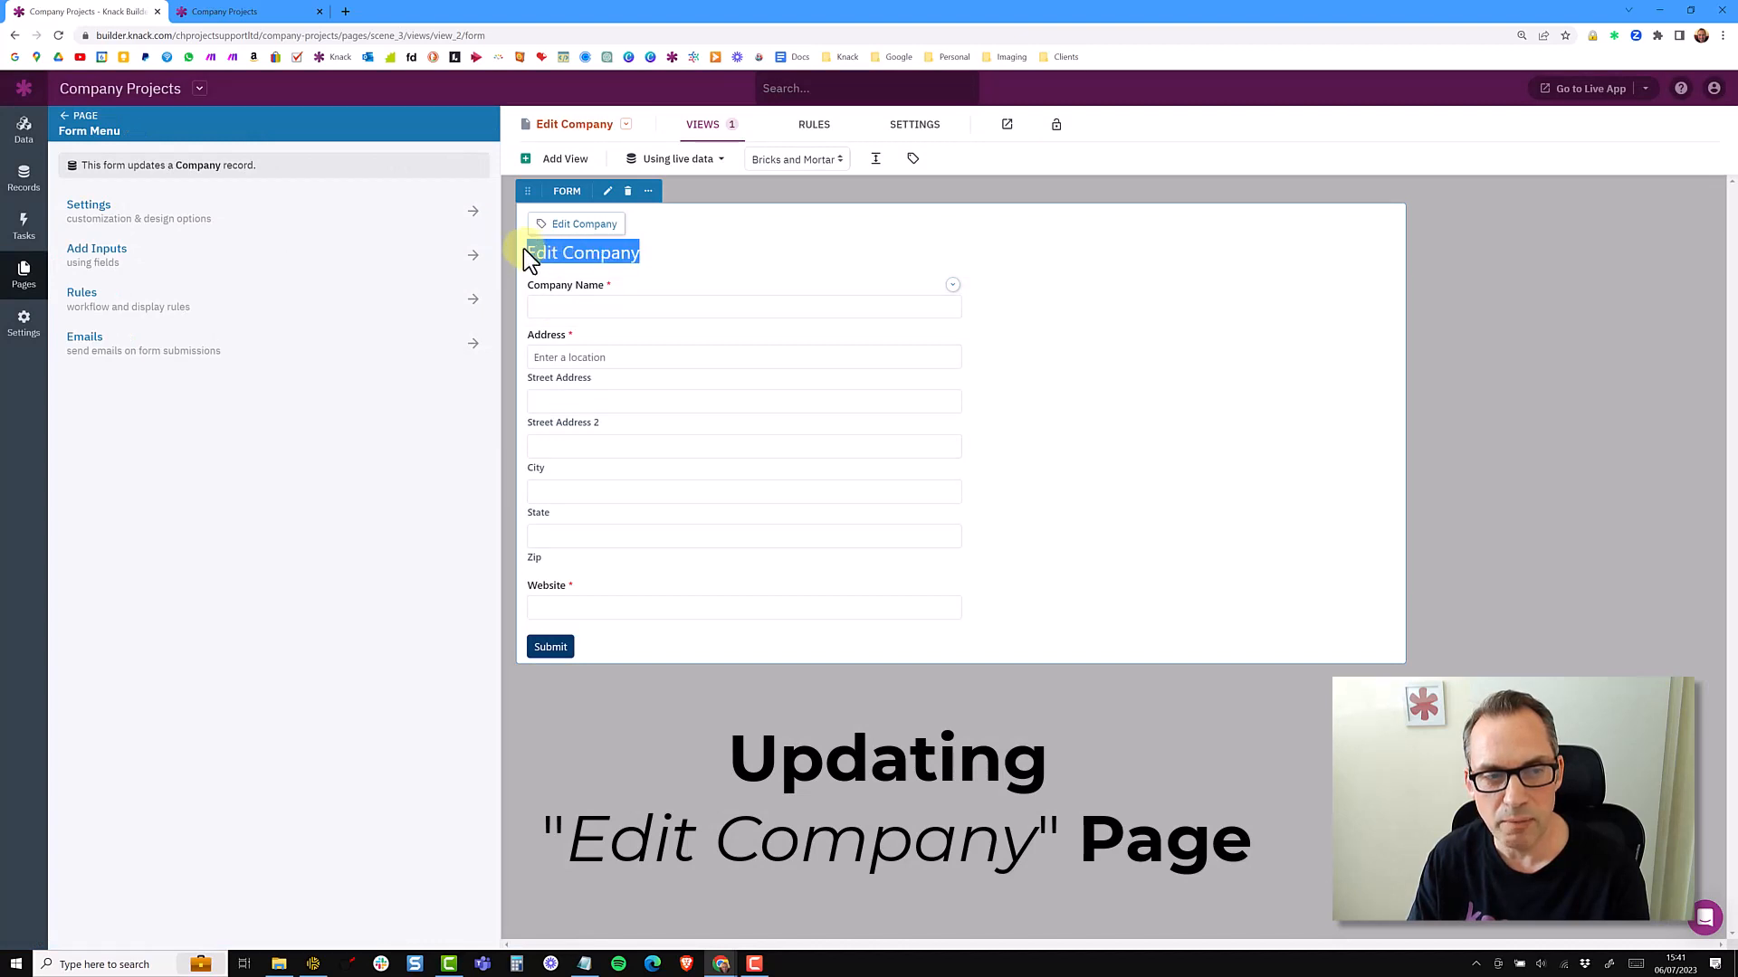
{"action": "left_click", "coordinate": [179, 224]}
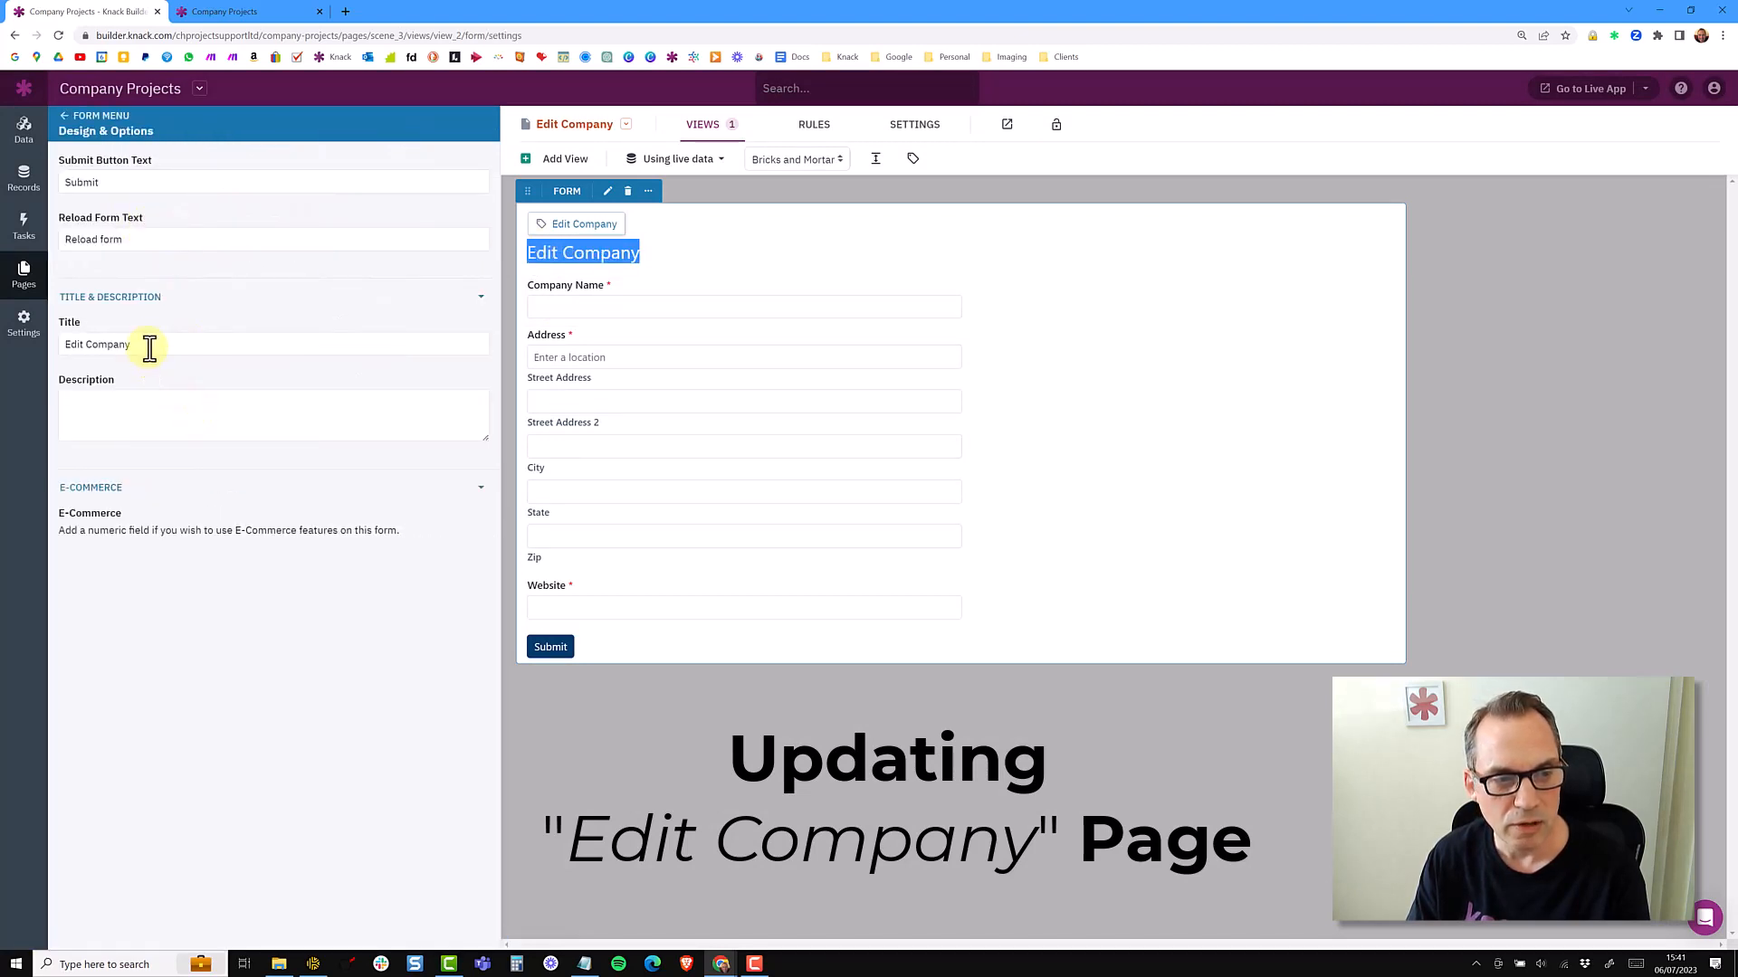
{"action": "left_click_drag", "start_coordinate": [149, 349], "coordinate": [47, 342]}
{"action": "key", "text": "BackSpace"}
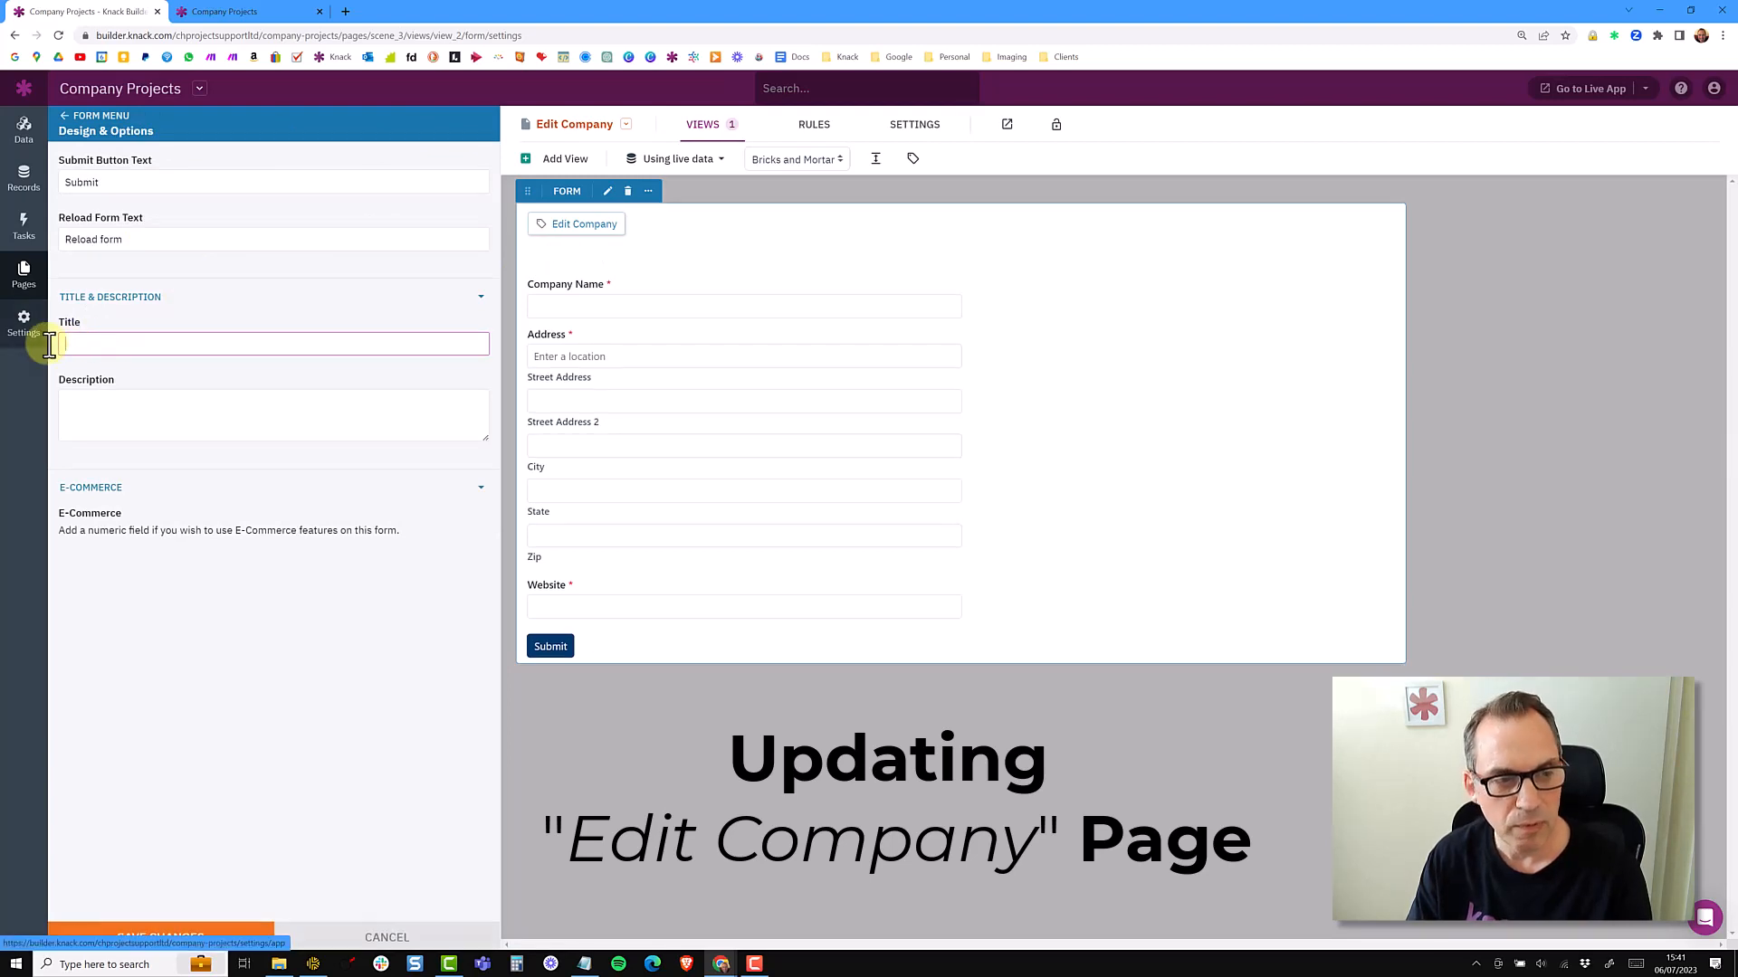
{"action": "left_click", "coordinate": [69, 122]}
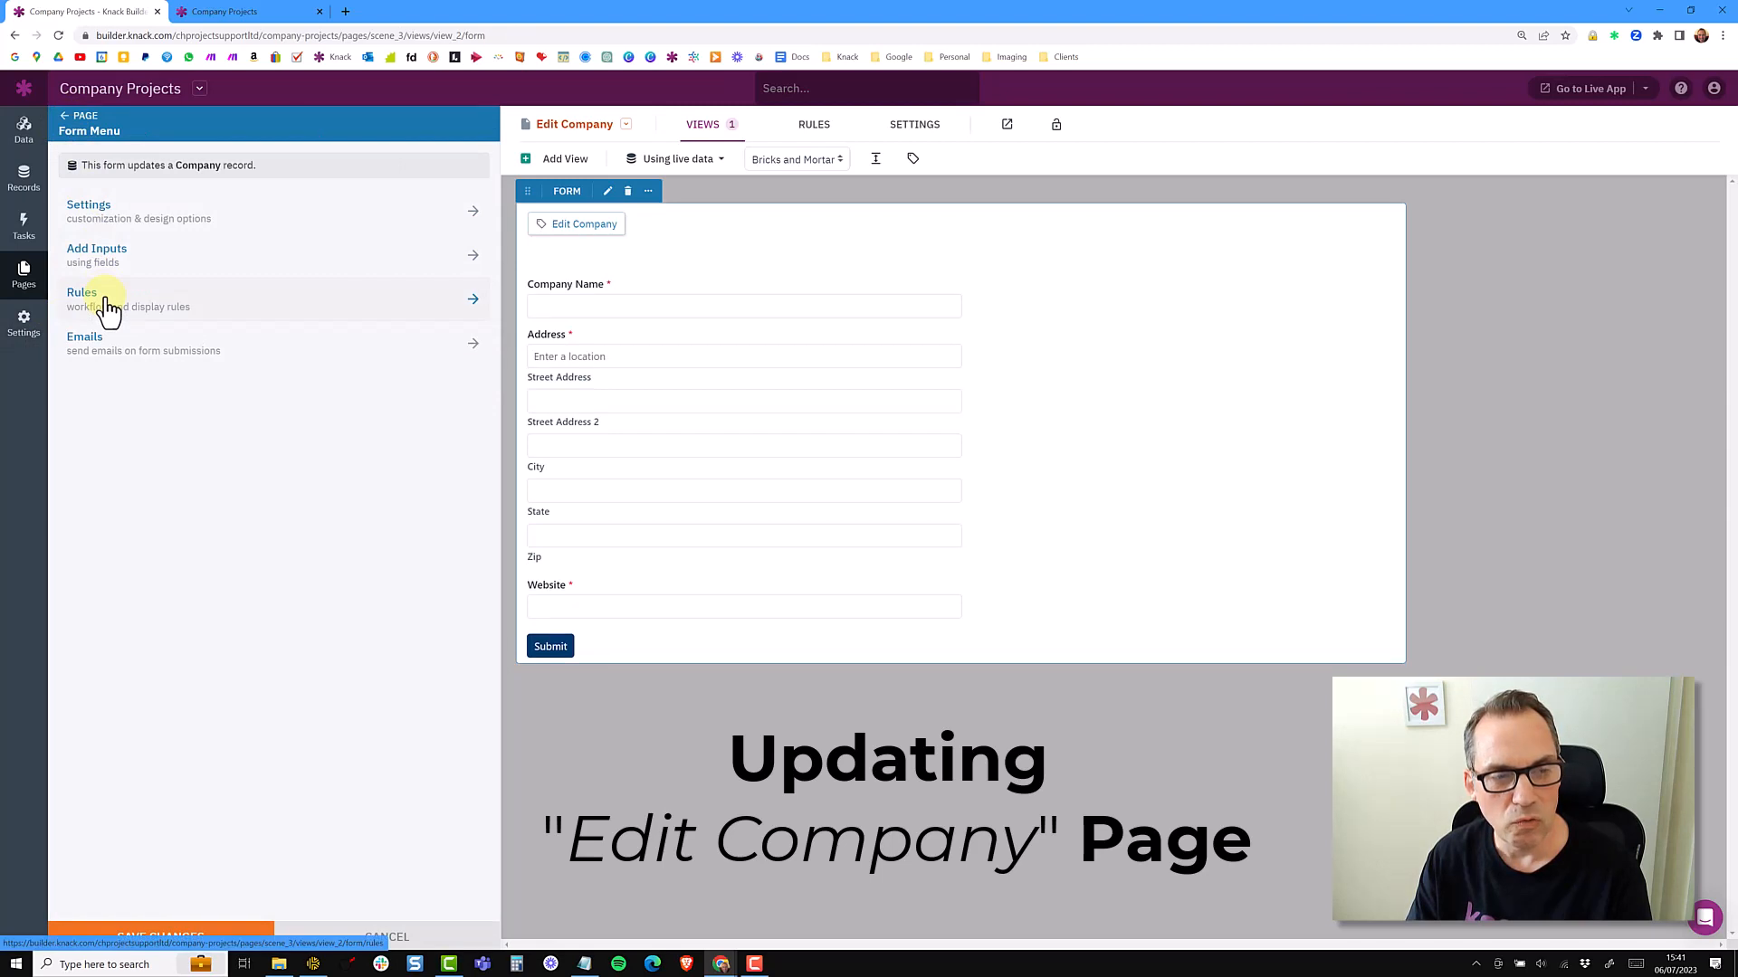
Step: Set the Edit Company form's submit action to redirect to the parent page and save the changes
{"action": "left_click", "coordinate": [107, 309]}
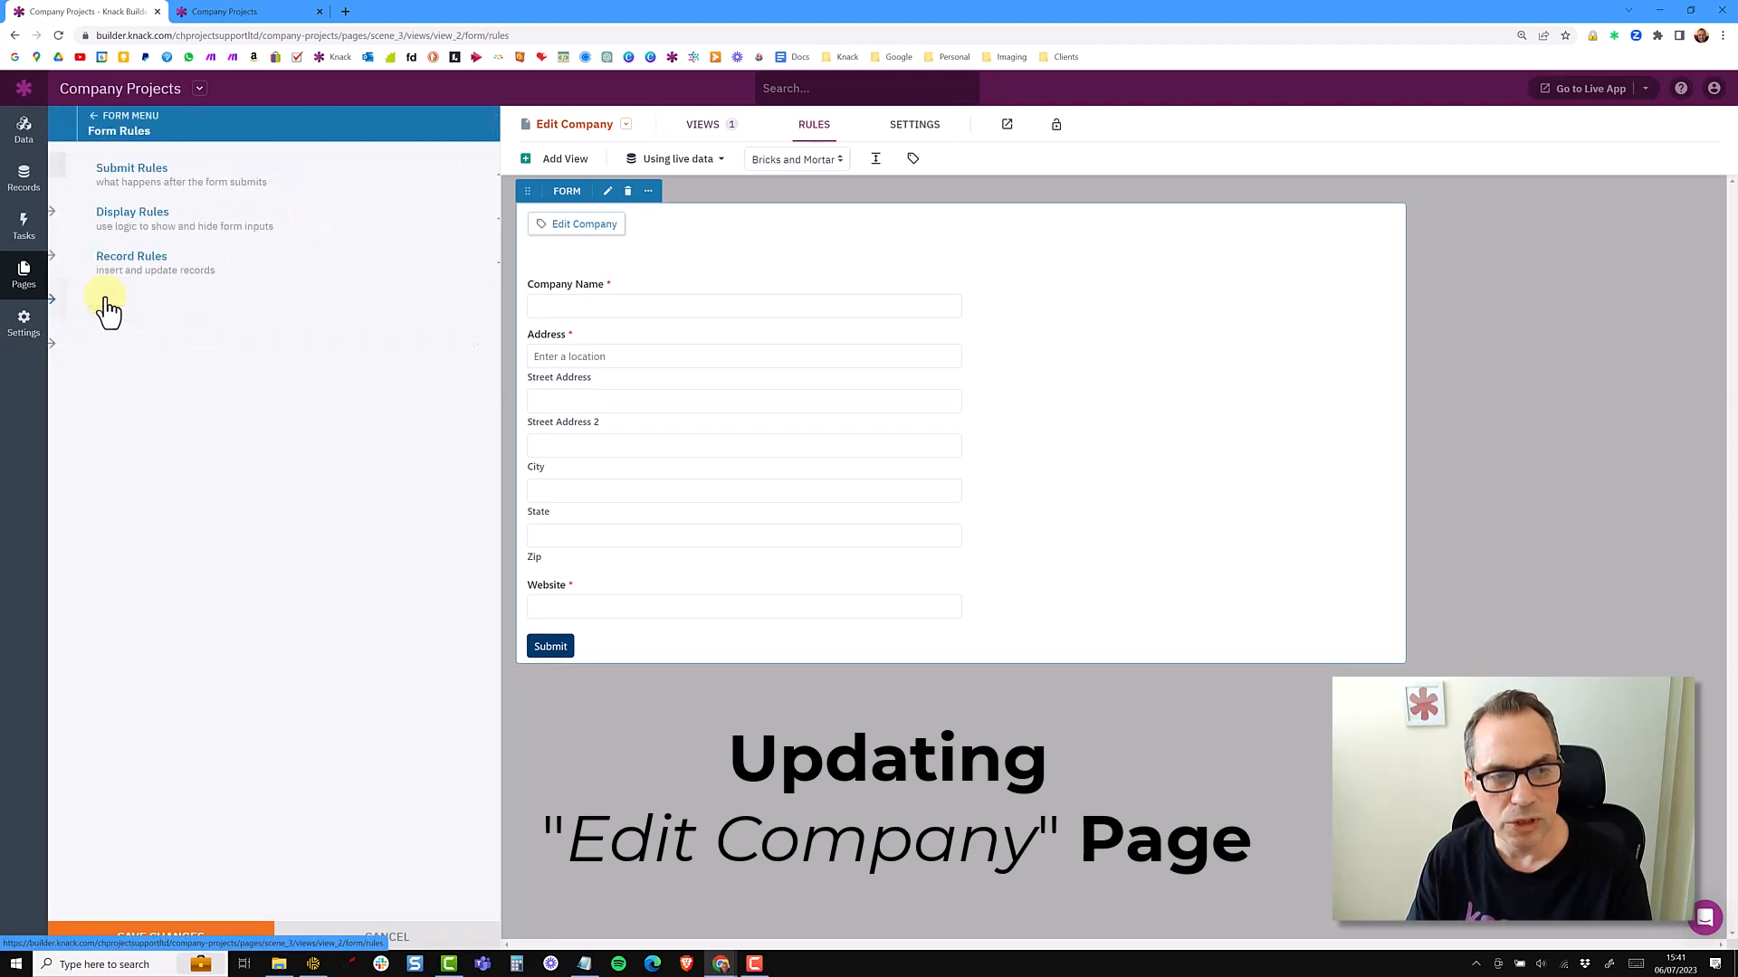
{"action": "left_click", "coordinate": [205, 187]}
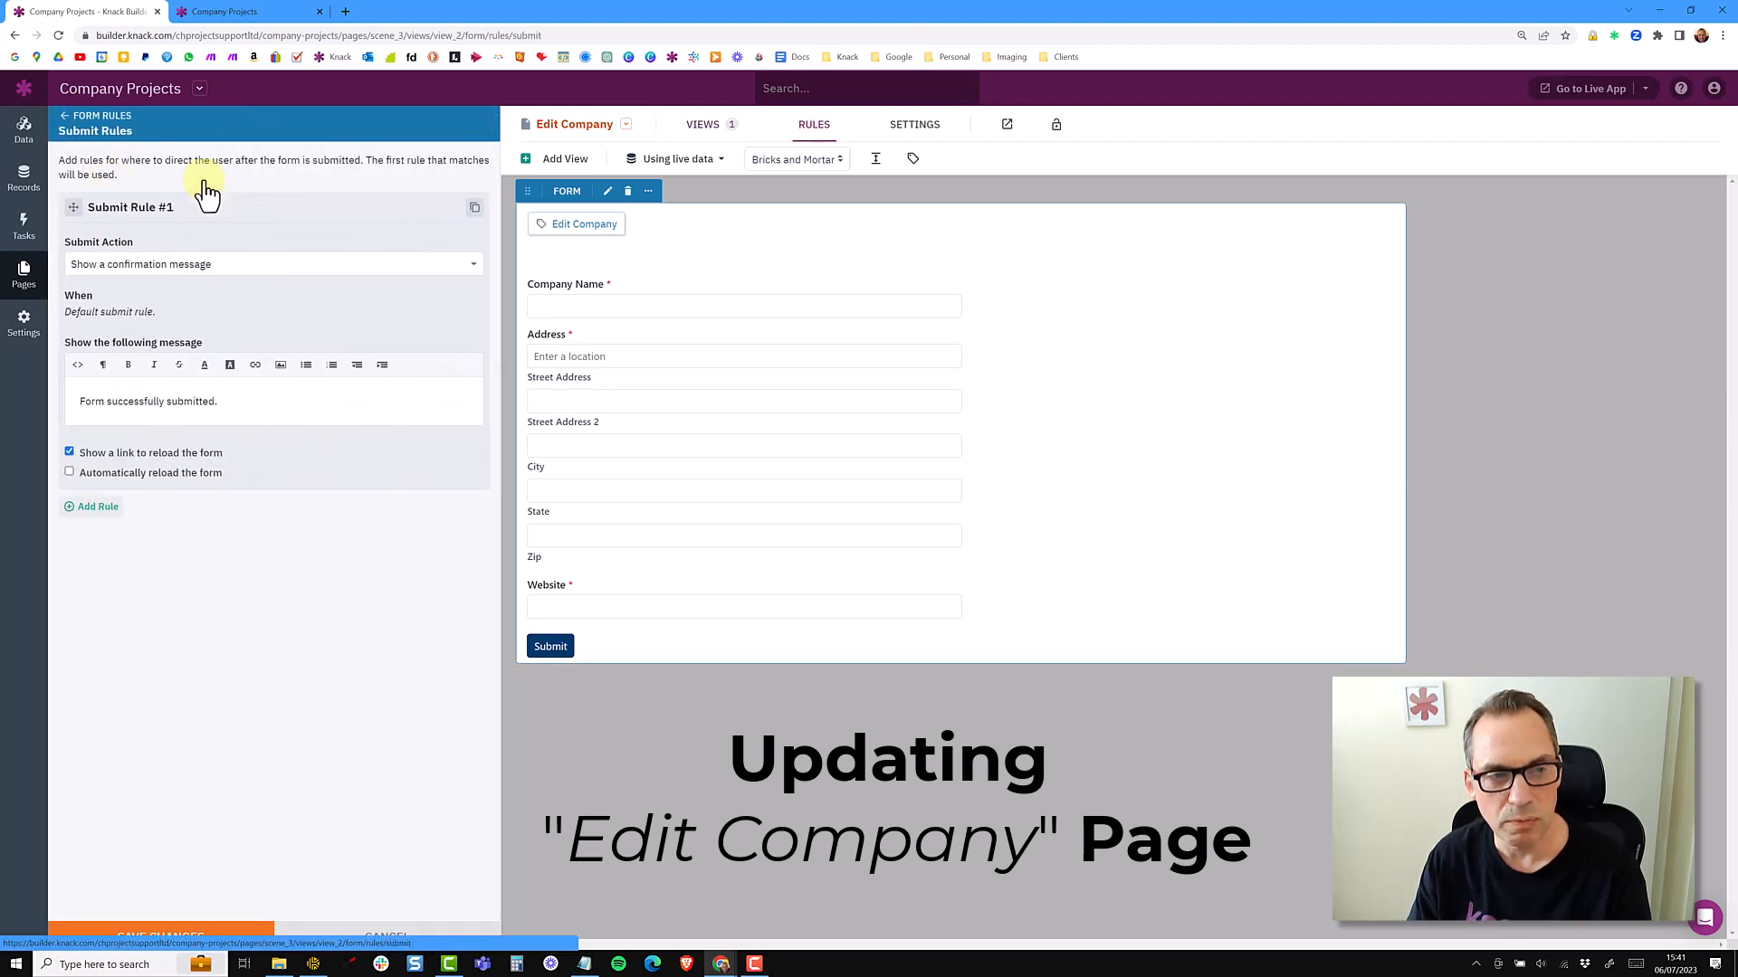
{"action": "left_click", "coordinate": [208, 262]}
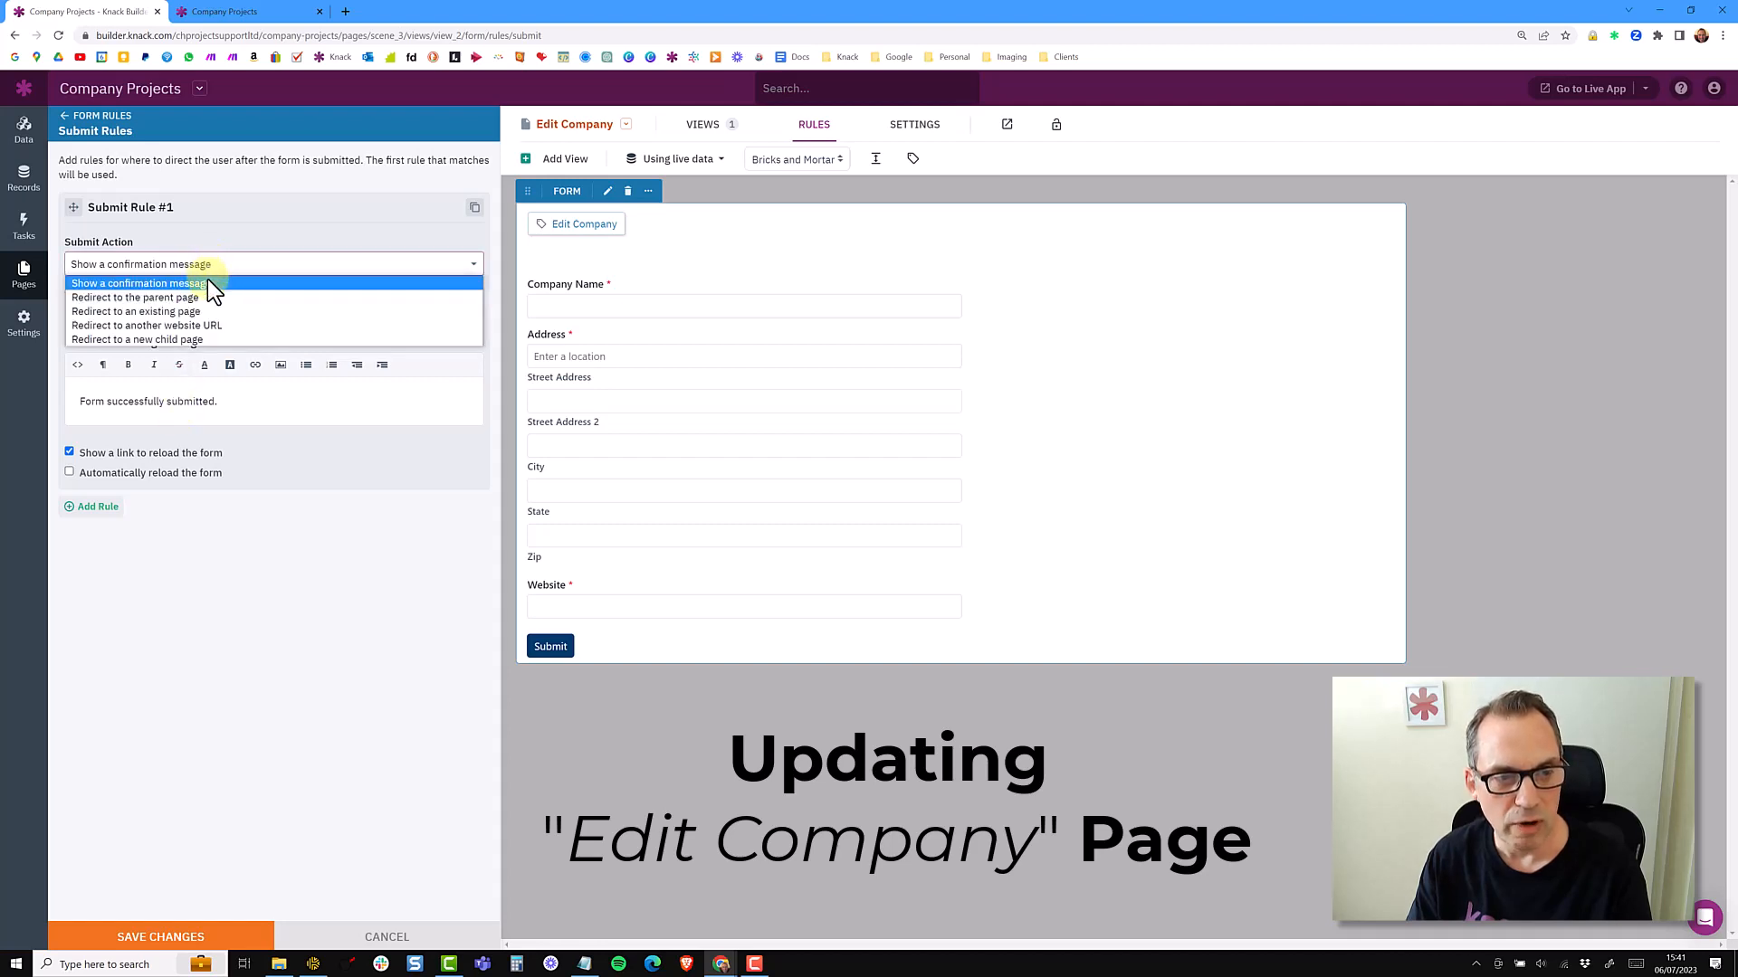
{"action": "left_click", "coordinate": [203, 297]}
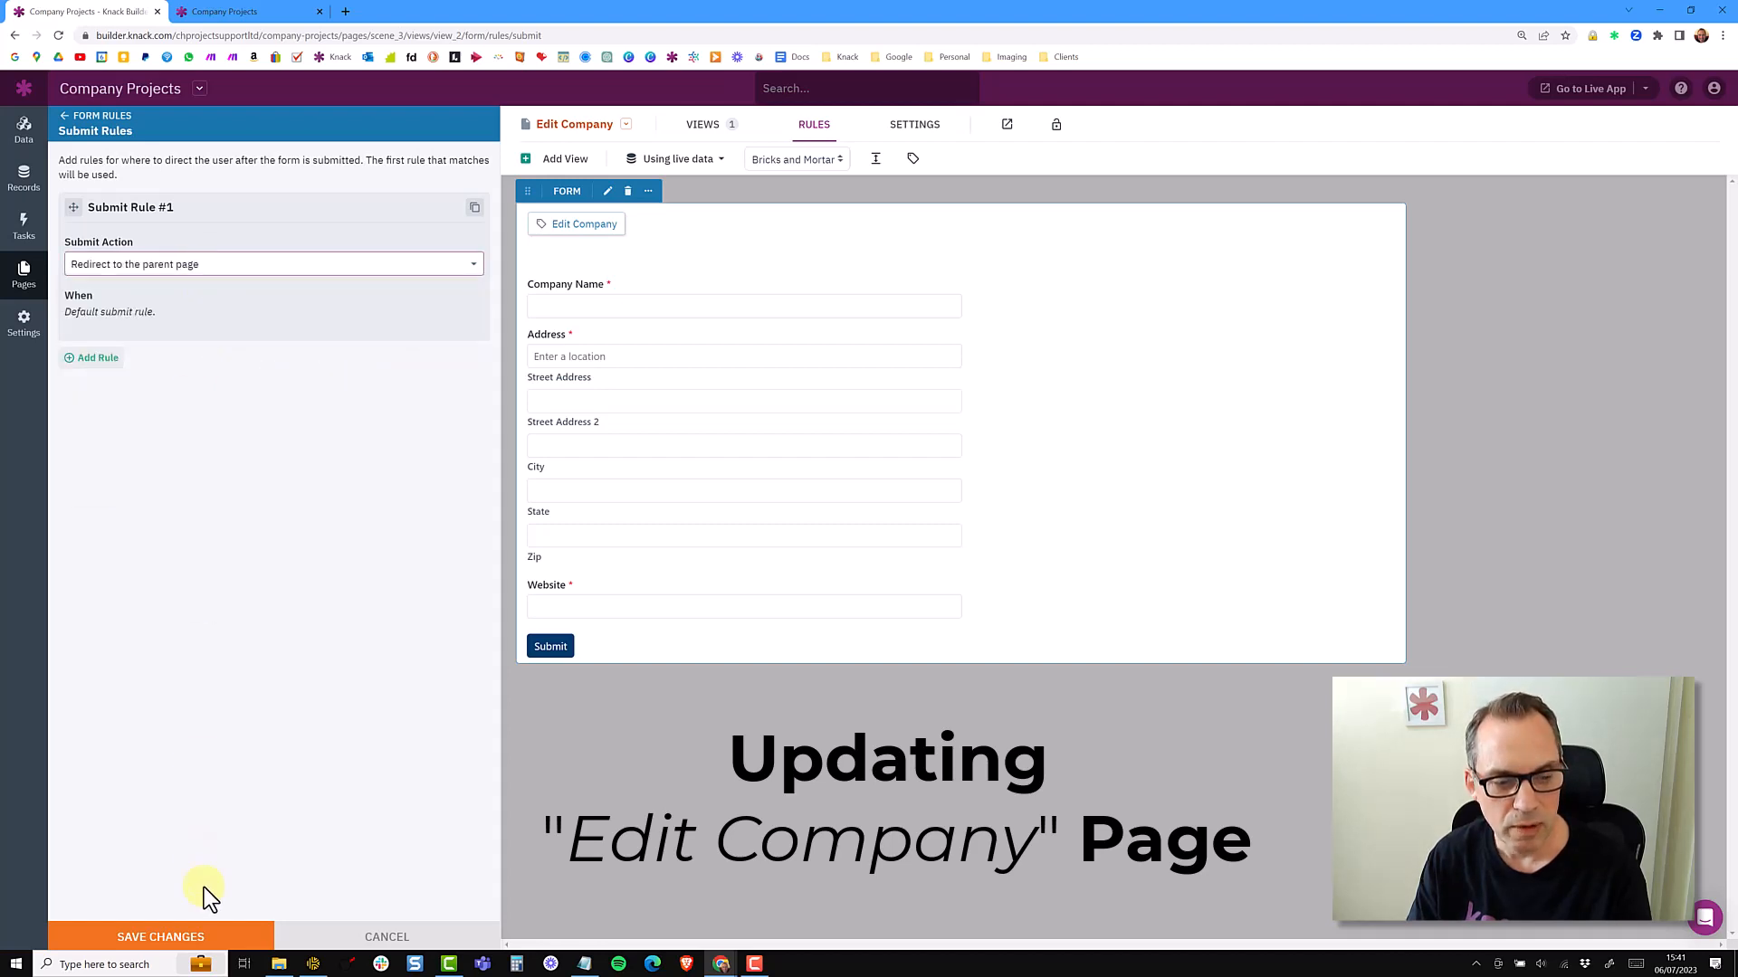
{"action": "left_click", "coordinate": [198, 932]}
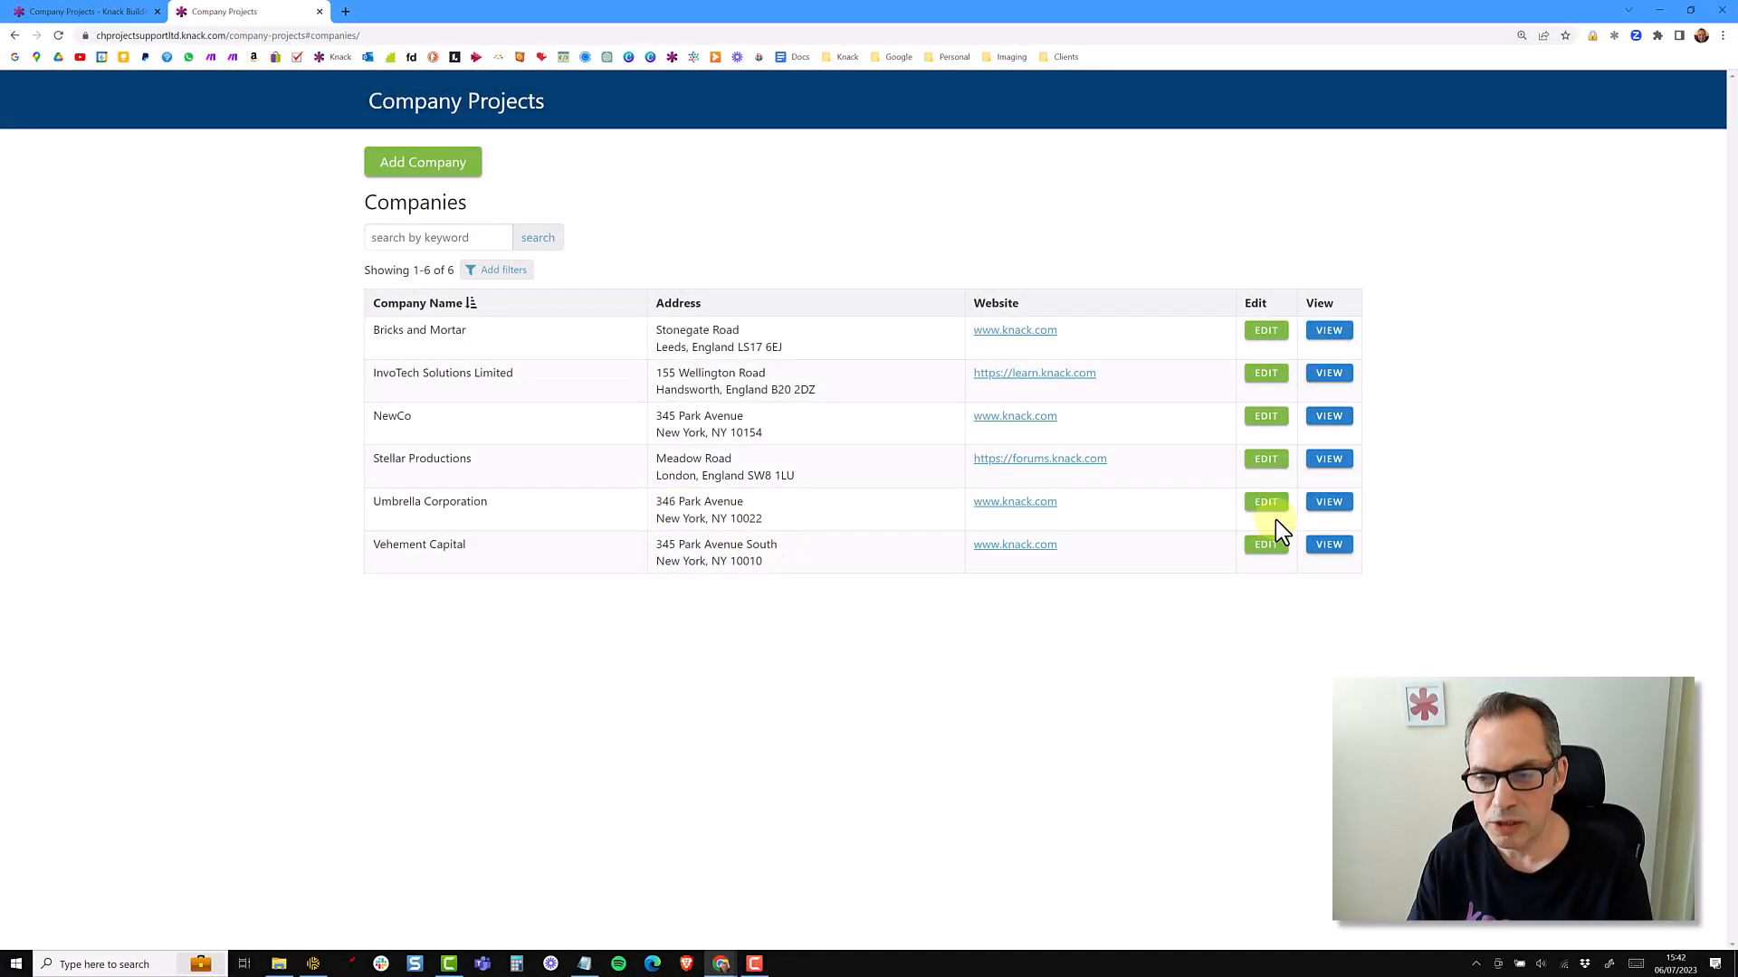
Step: In the live app, set Umbrella Corporation's street number to 347 and submit, and reopen and close its edit popup
{"action": "left_click", "coordinate": [1267, 504]}
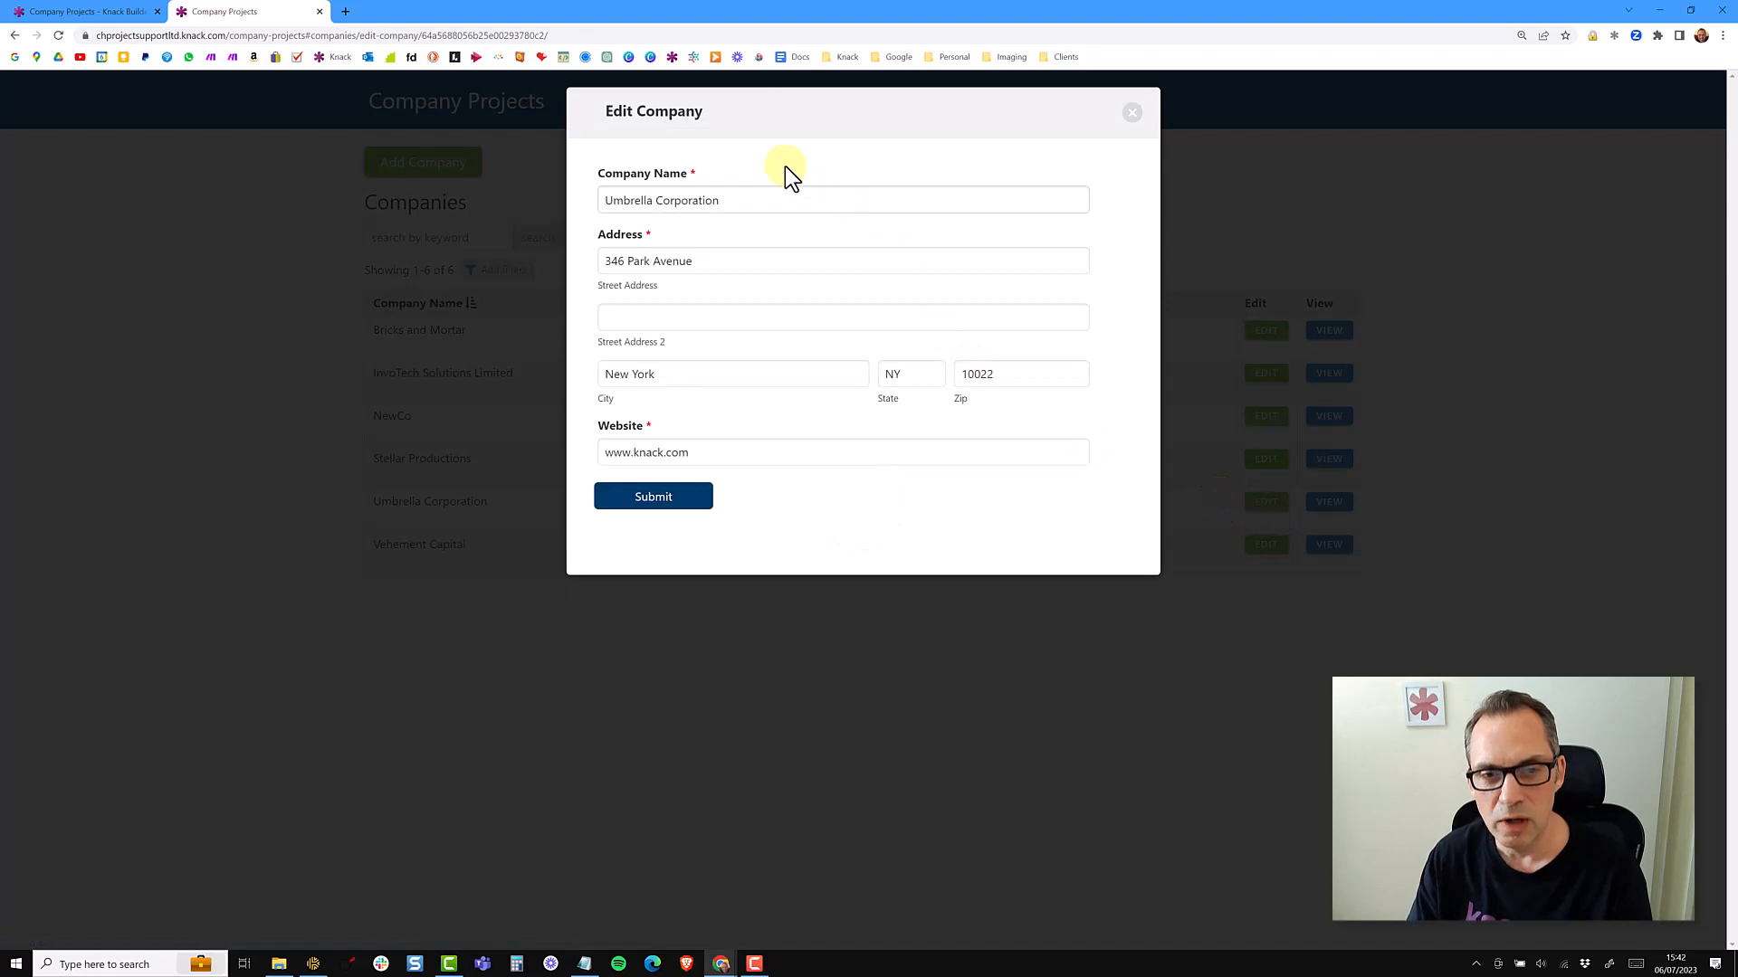
{"action": "left_click", "coordinate": [626, 262]}
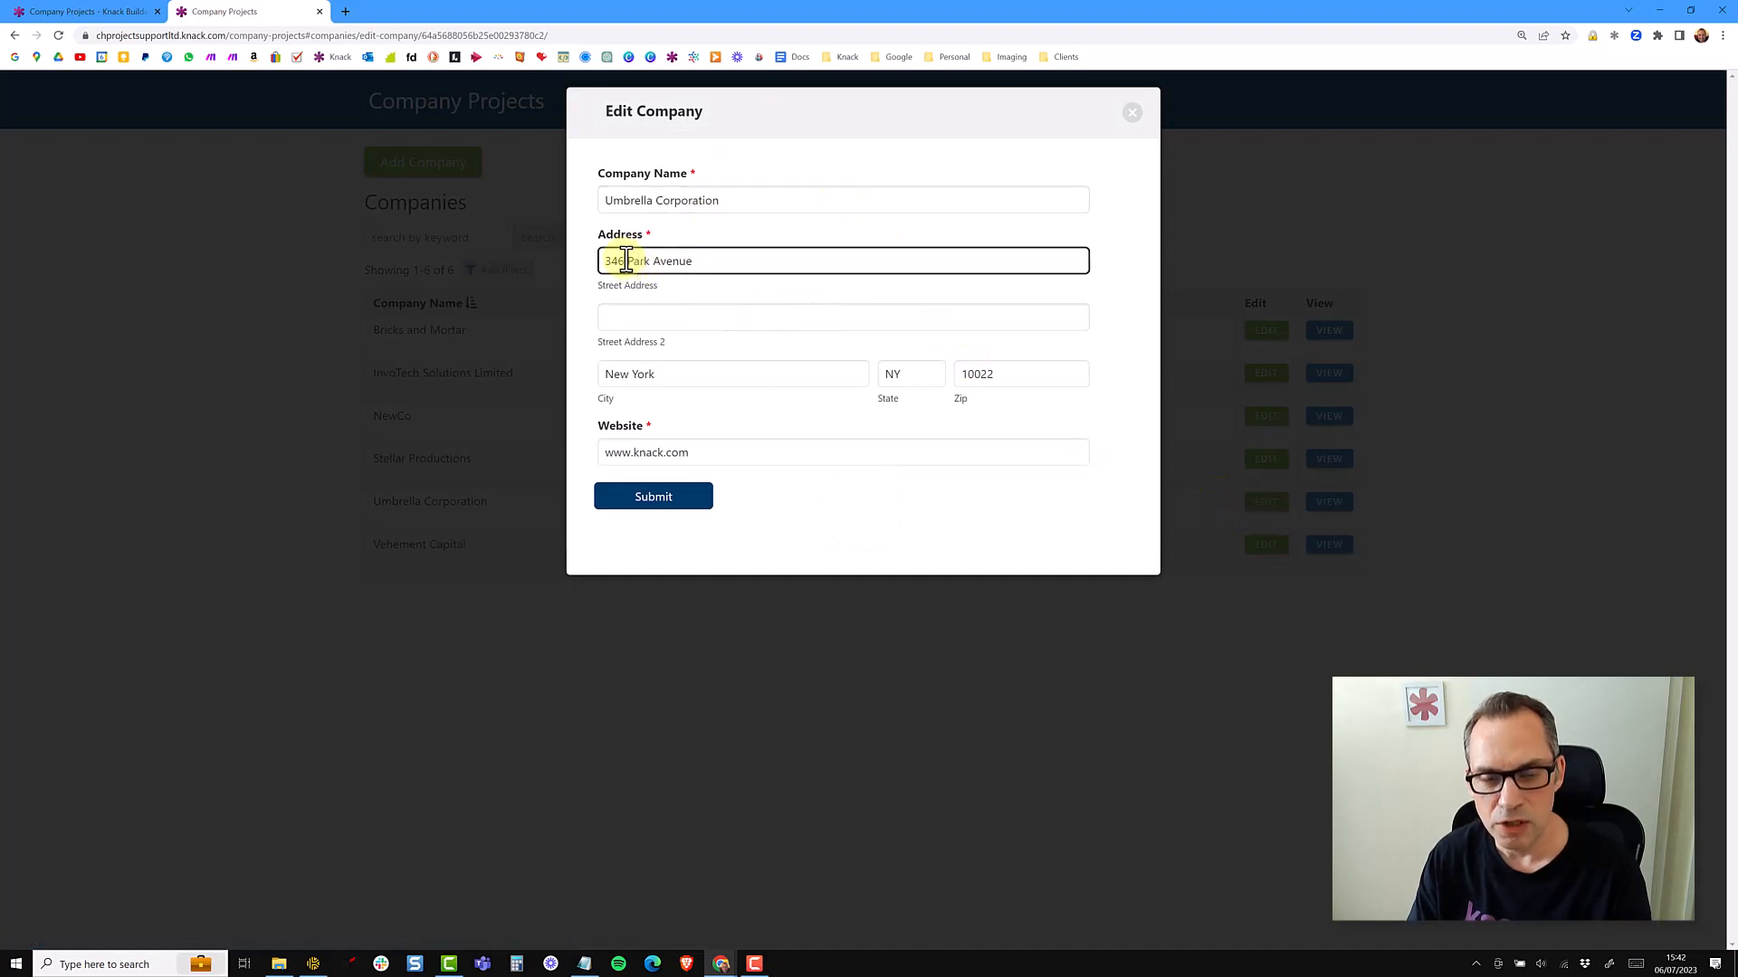
{"action": "key", "text": "BackSpace"}
{"action": "type", "text": "7"}
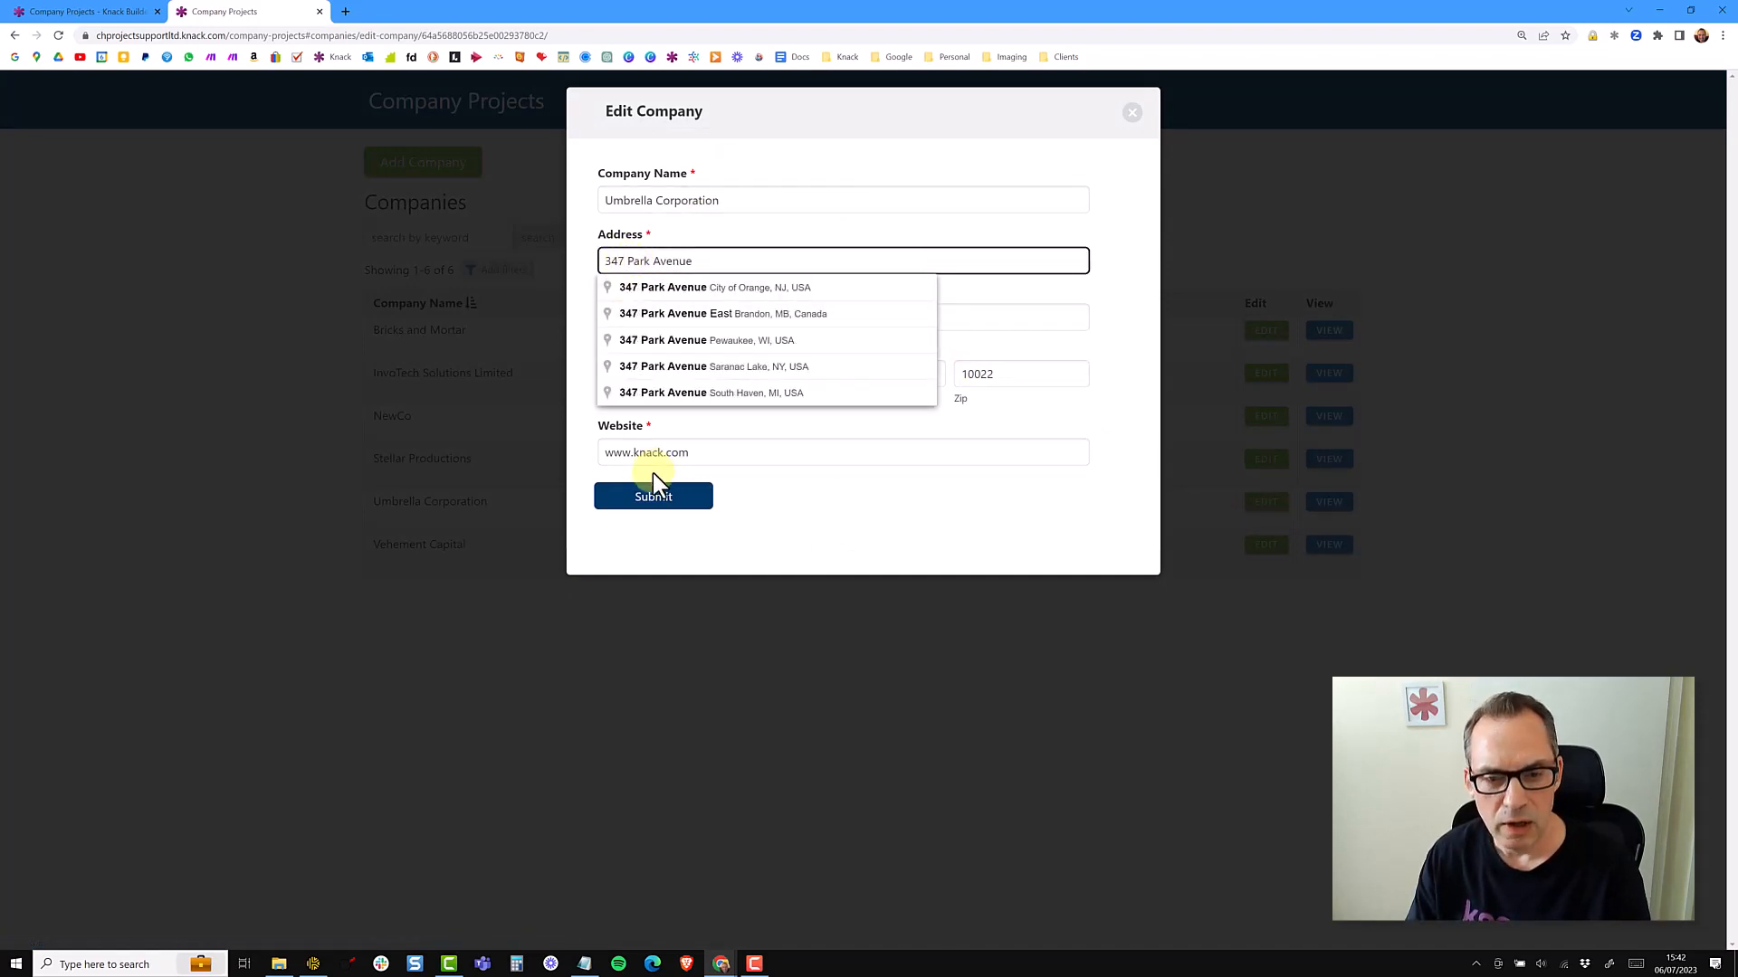
{"action": "left_click", "coordinate": [654, 497]}
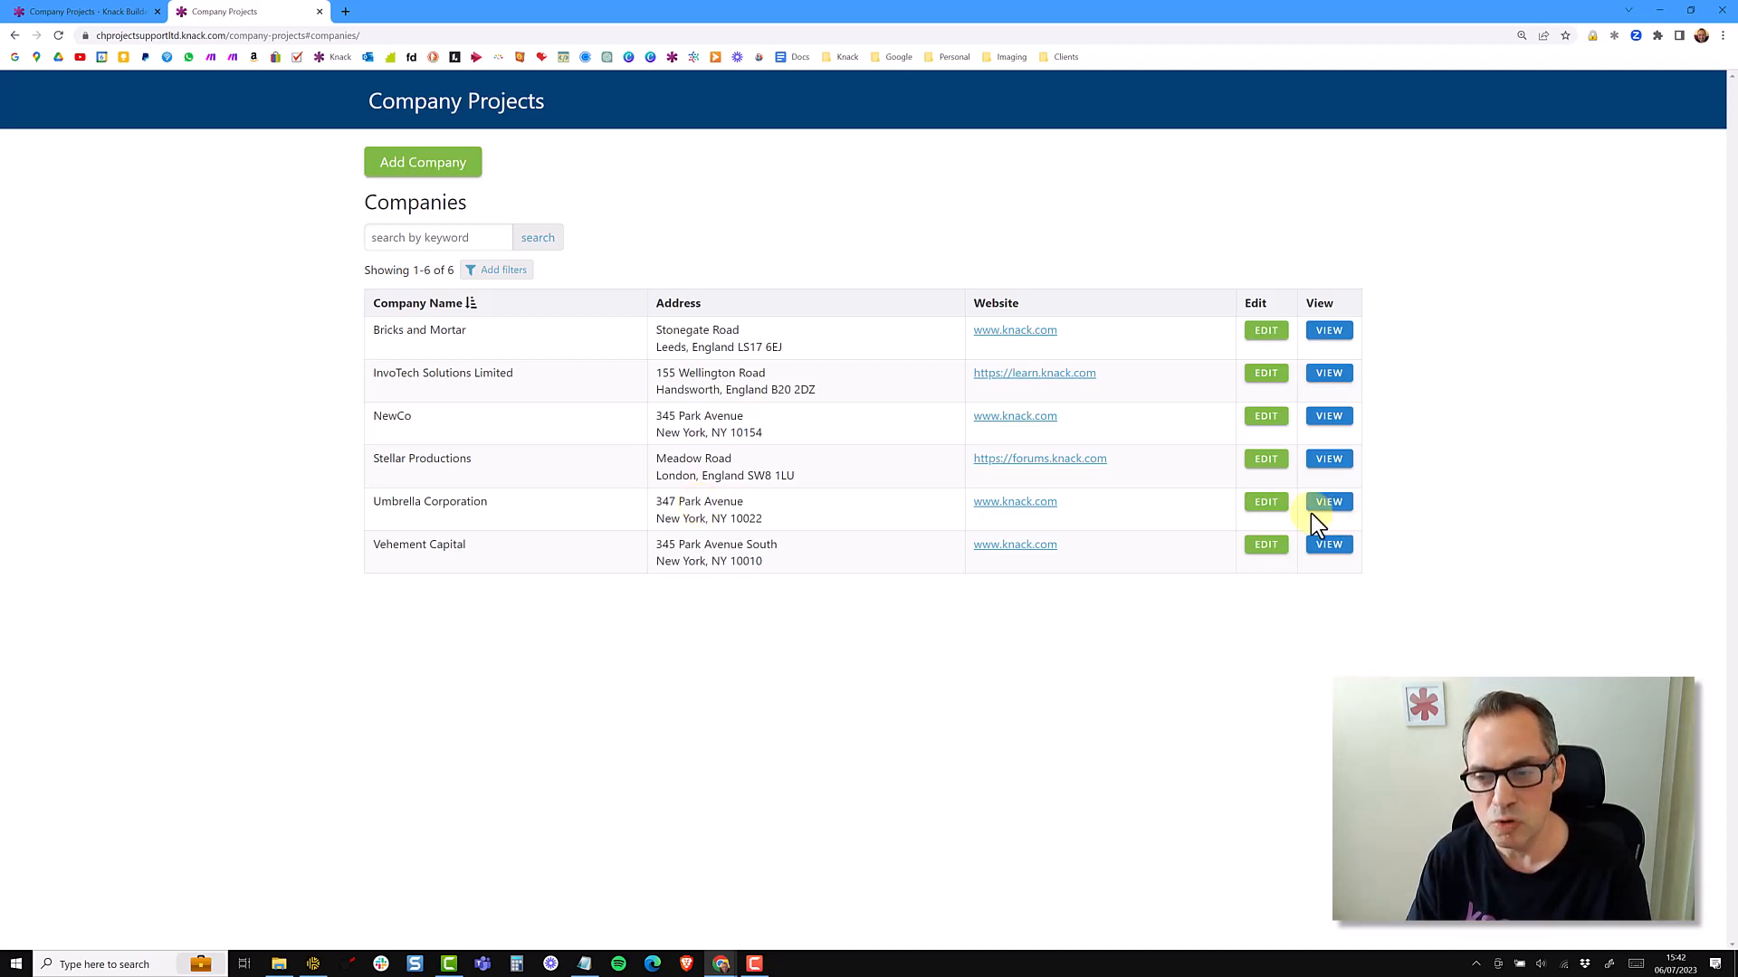
{"action": "left_click", "coordinate": [1265, 501]}
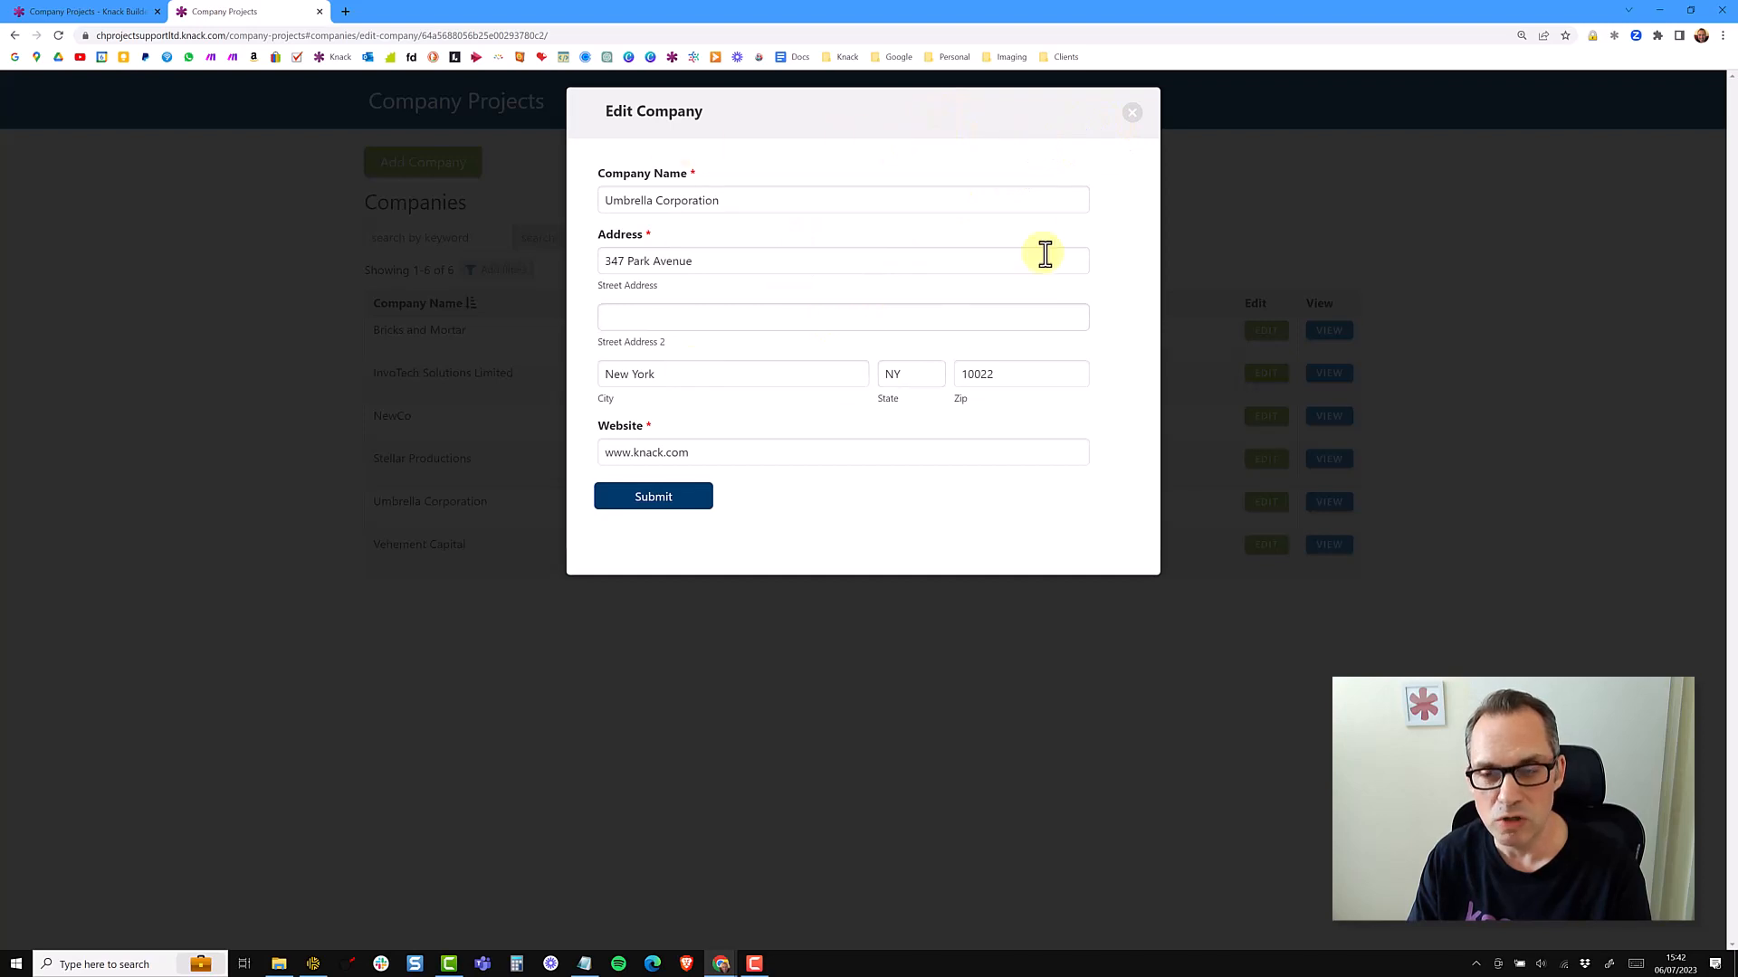
{"action": "left_click", "coordinate": [1133, 116]}
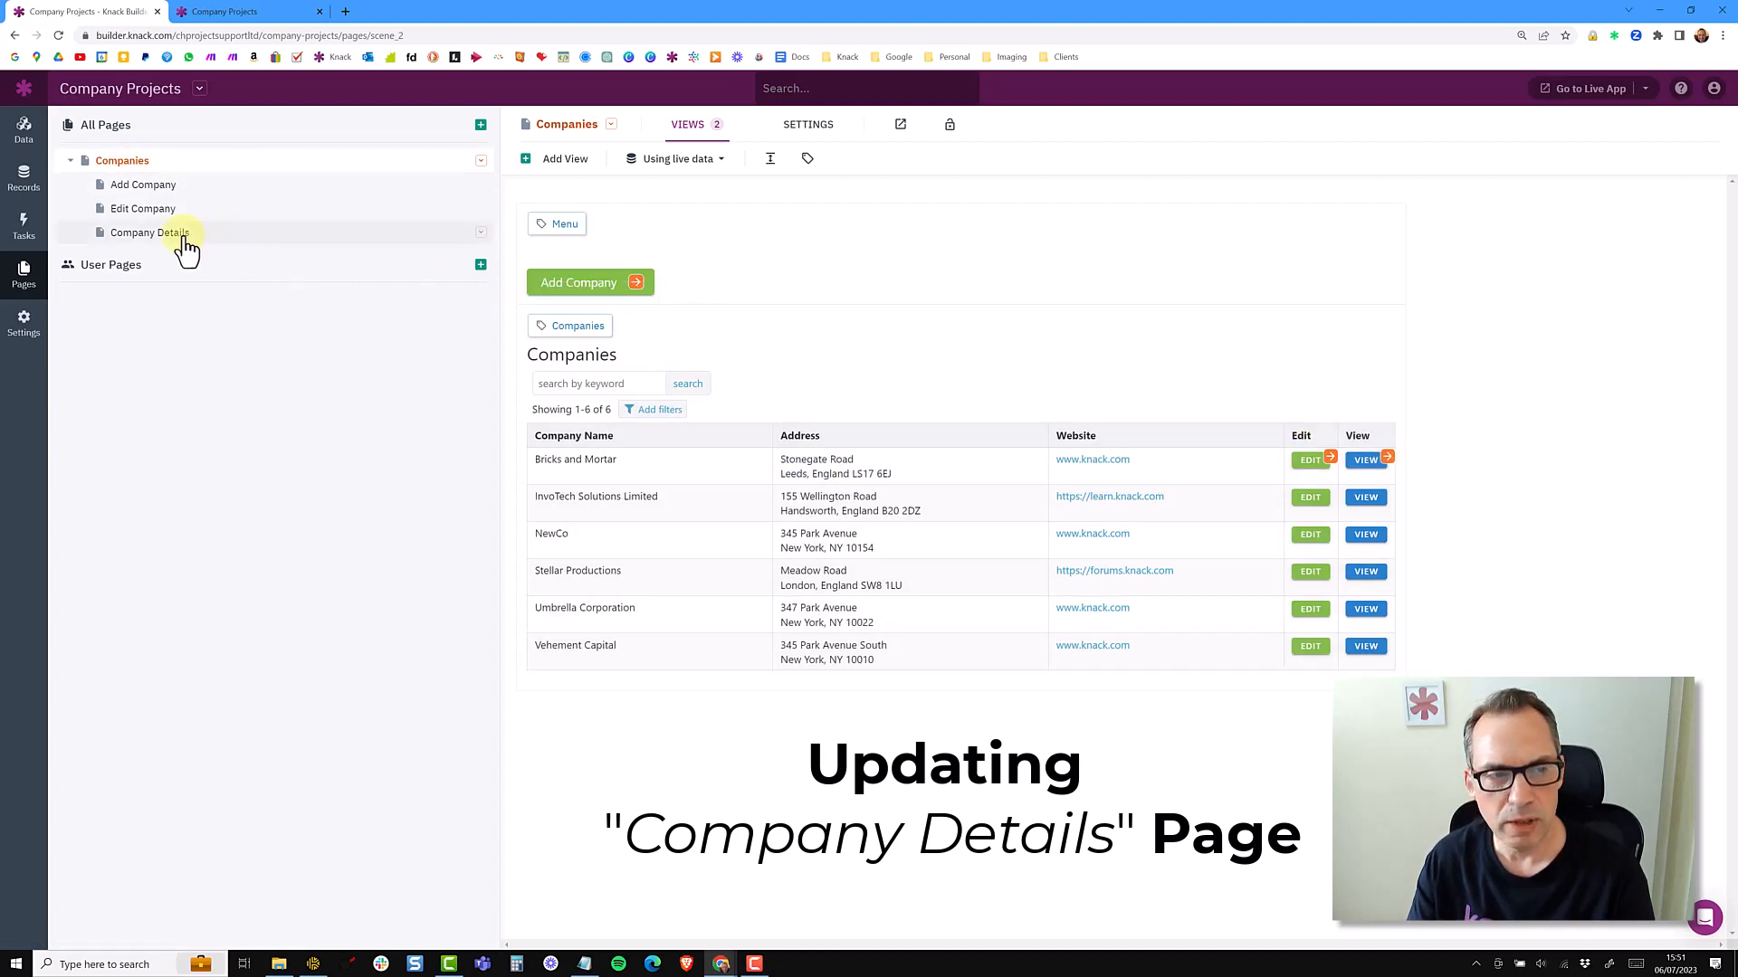
Step: In the Company Details page's details view, hide the Company Name label and style its value as H2 and bold
{"action": "left_click", "coordinate": [156, 237]}
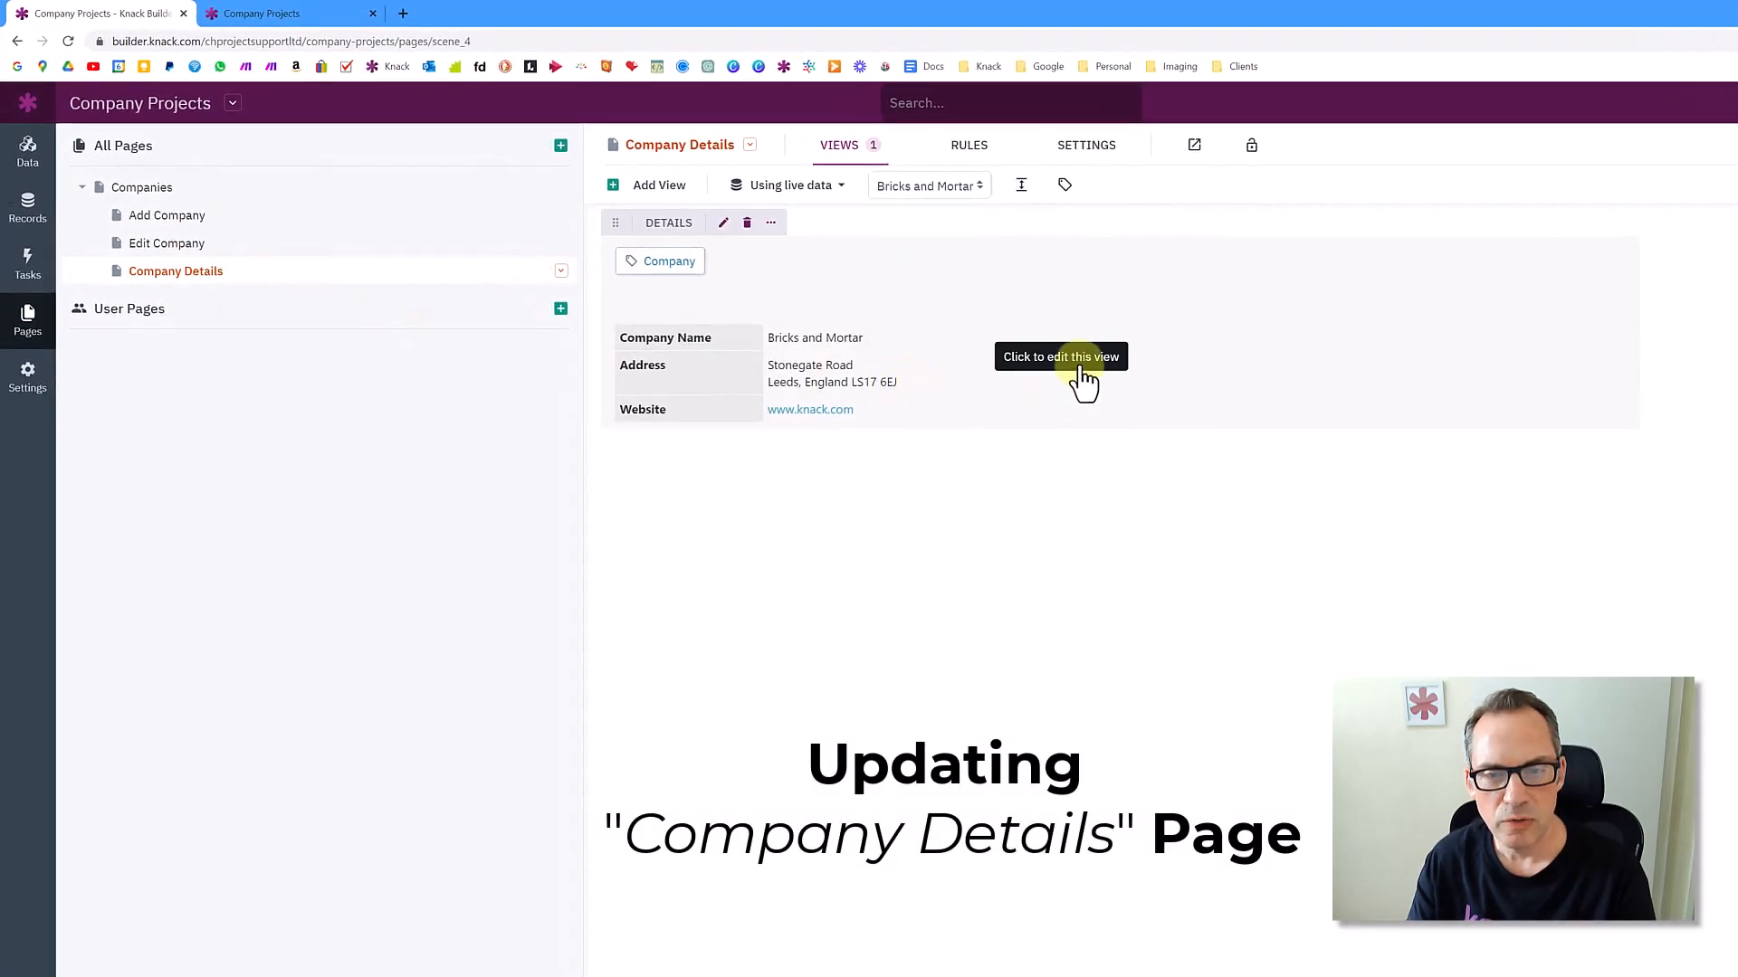
{"action": "left_click", "coordinate": [1017, 319]}
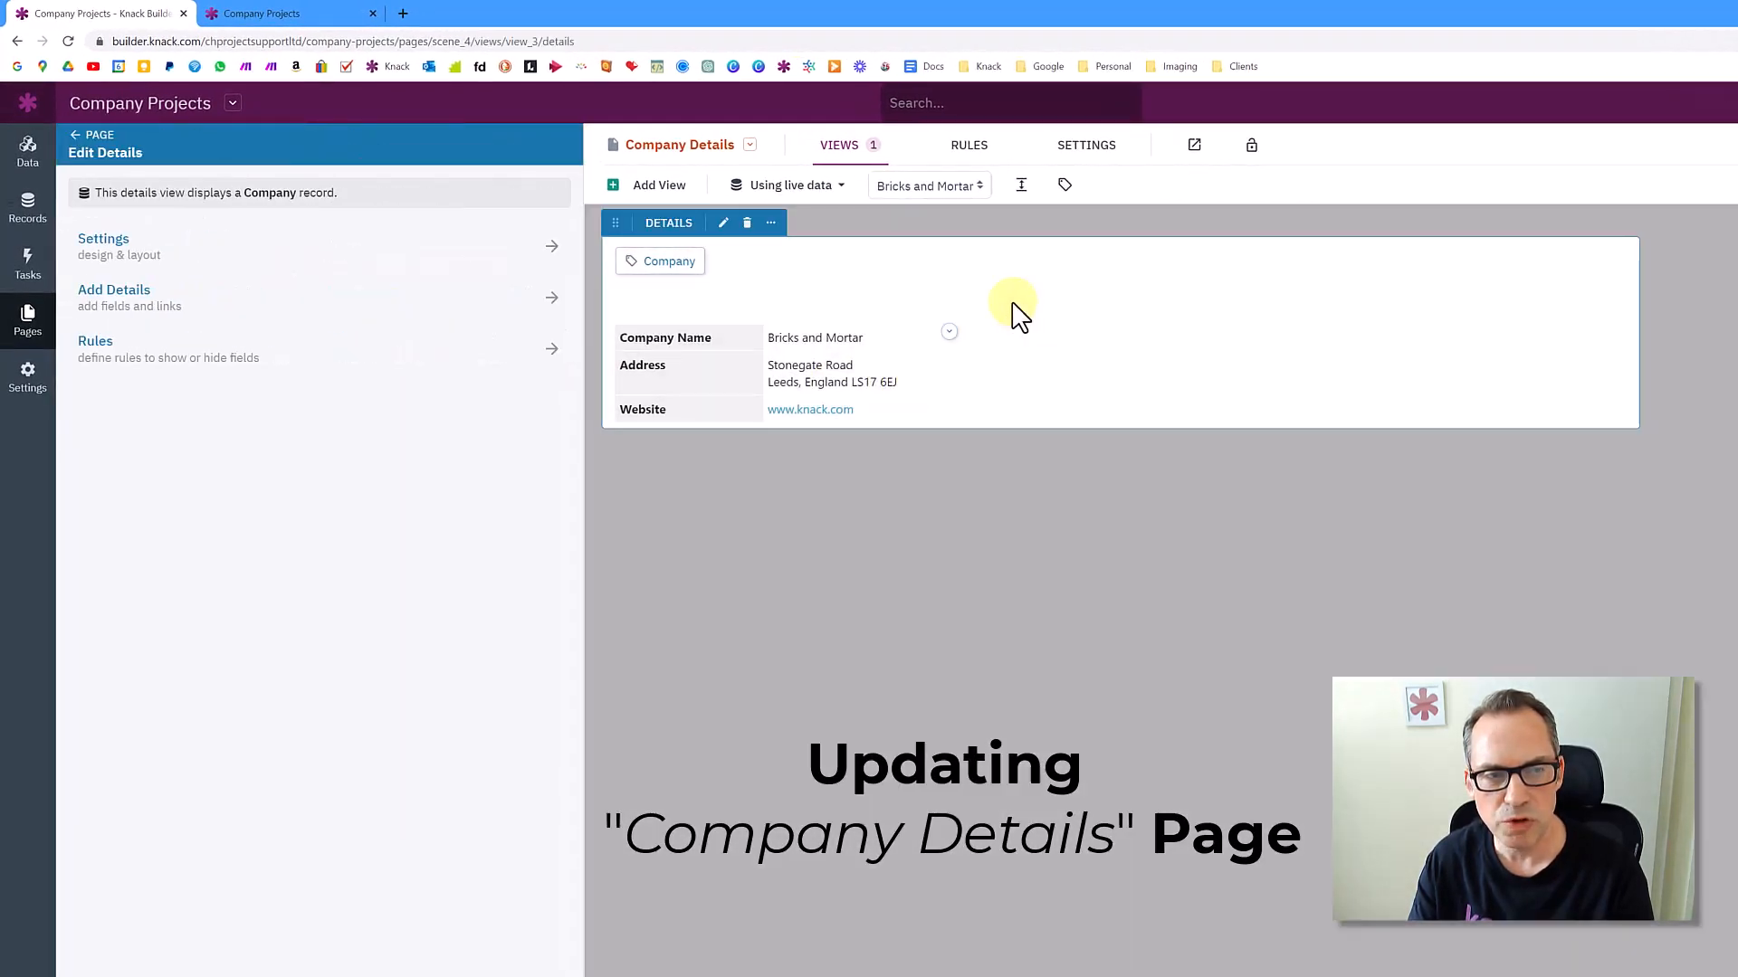
{"action": "left_click_drag", "start_coordinate": [154, 197], "coordinate": [378, 217]}
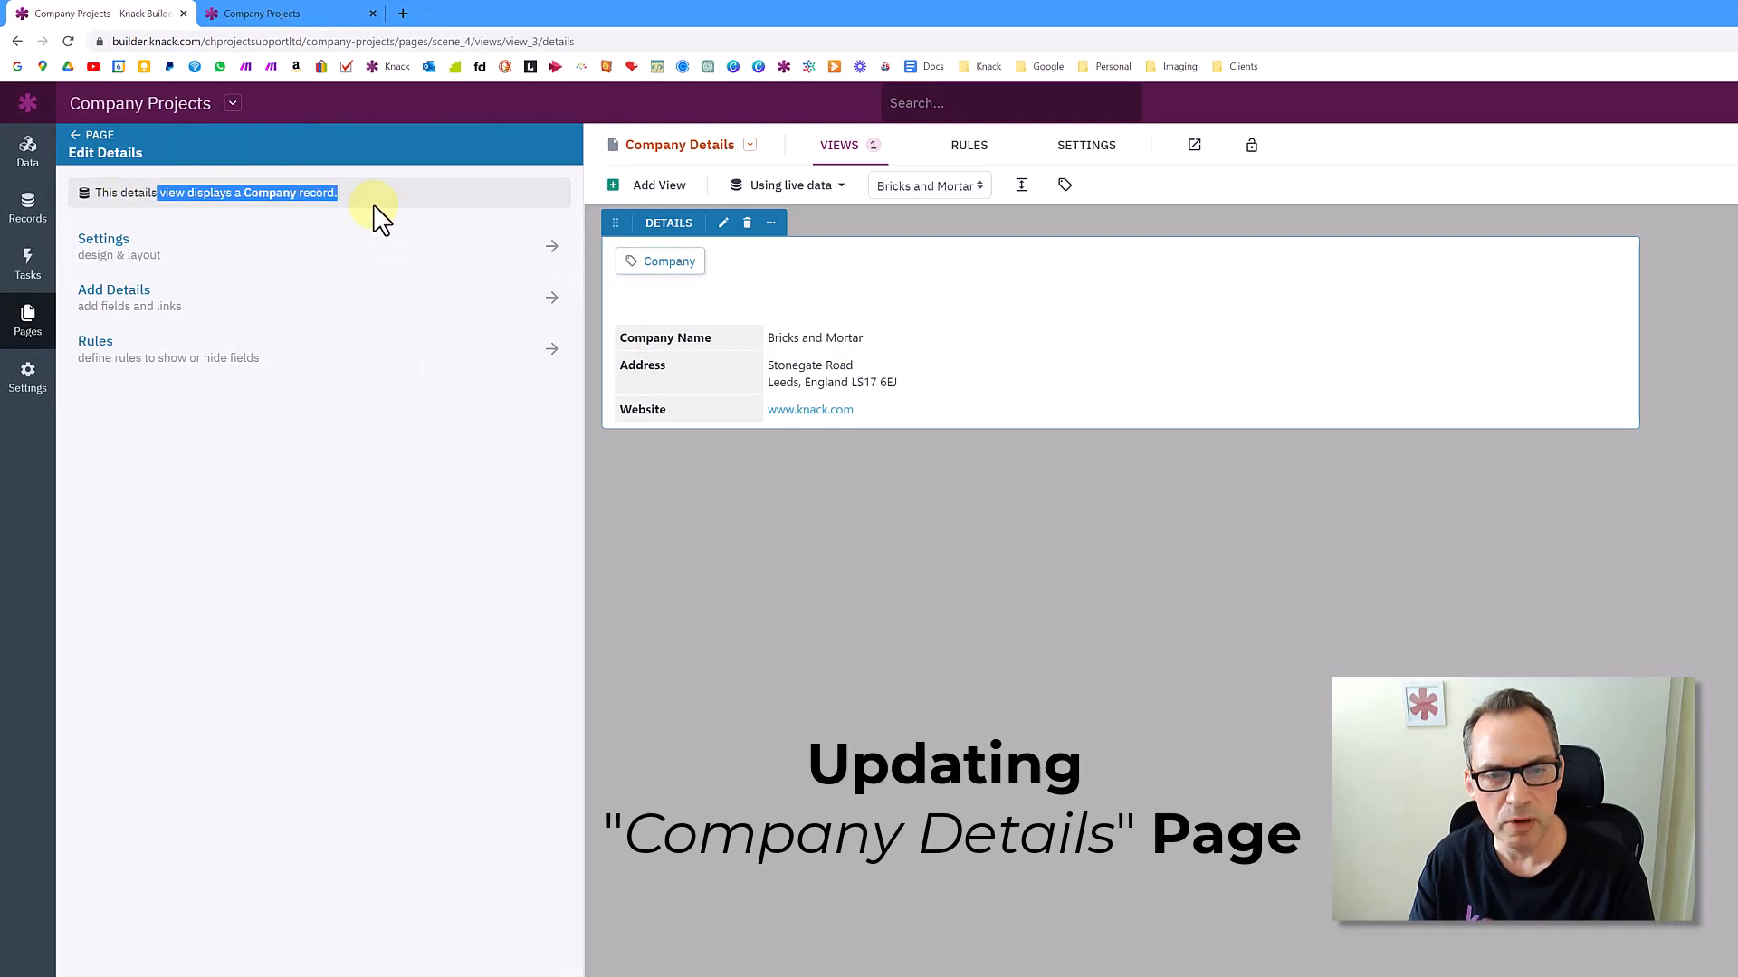
{"action": "left_click", "coordinate": [721, 339]}
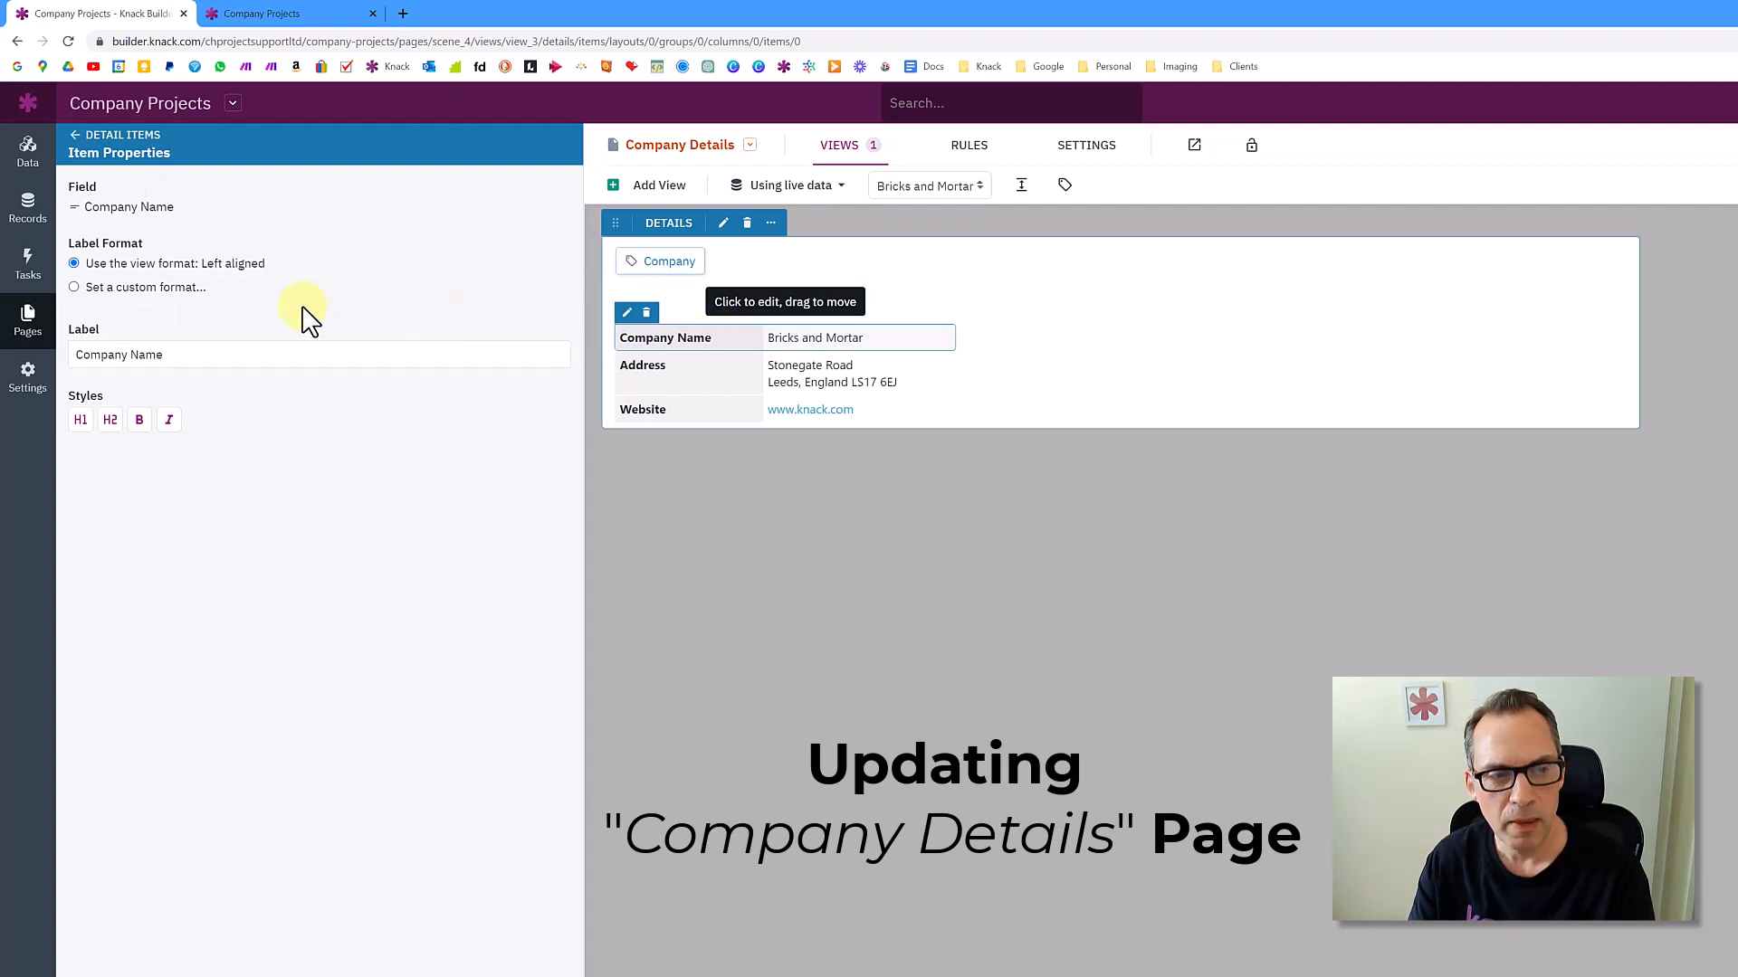
{"action": "left_click", "coordinate": [179, 290]}
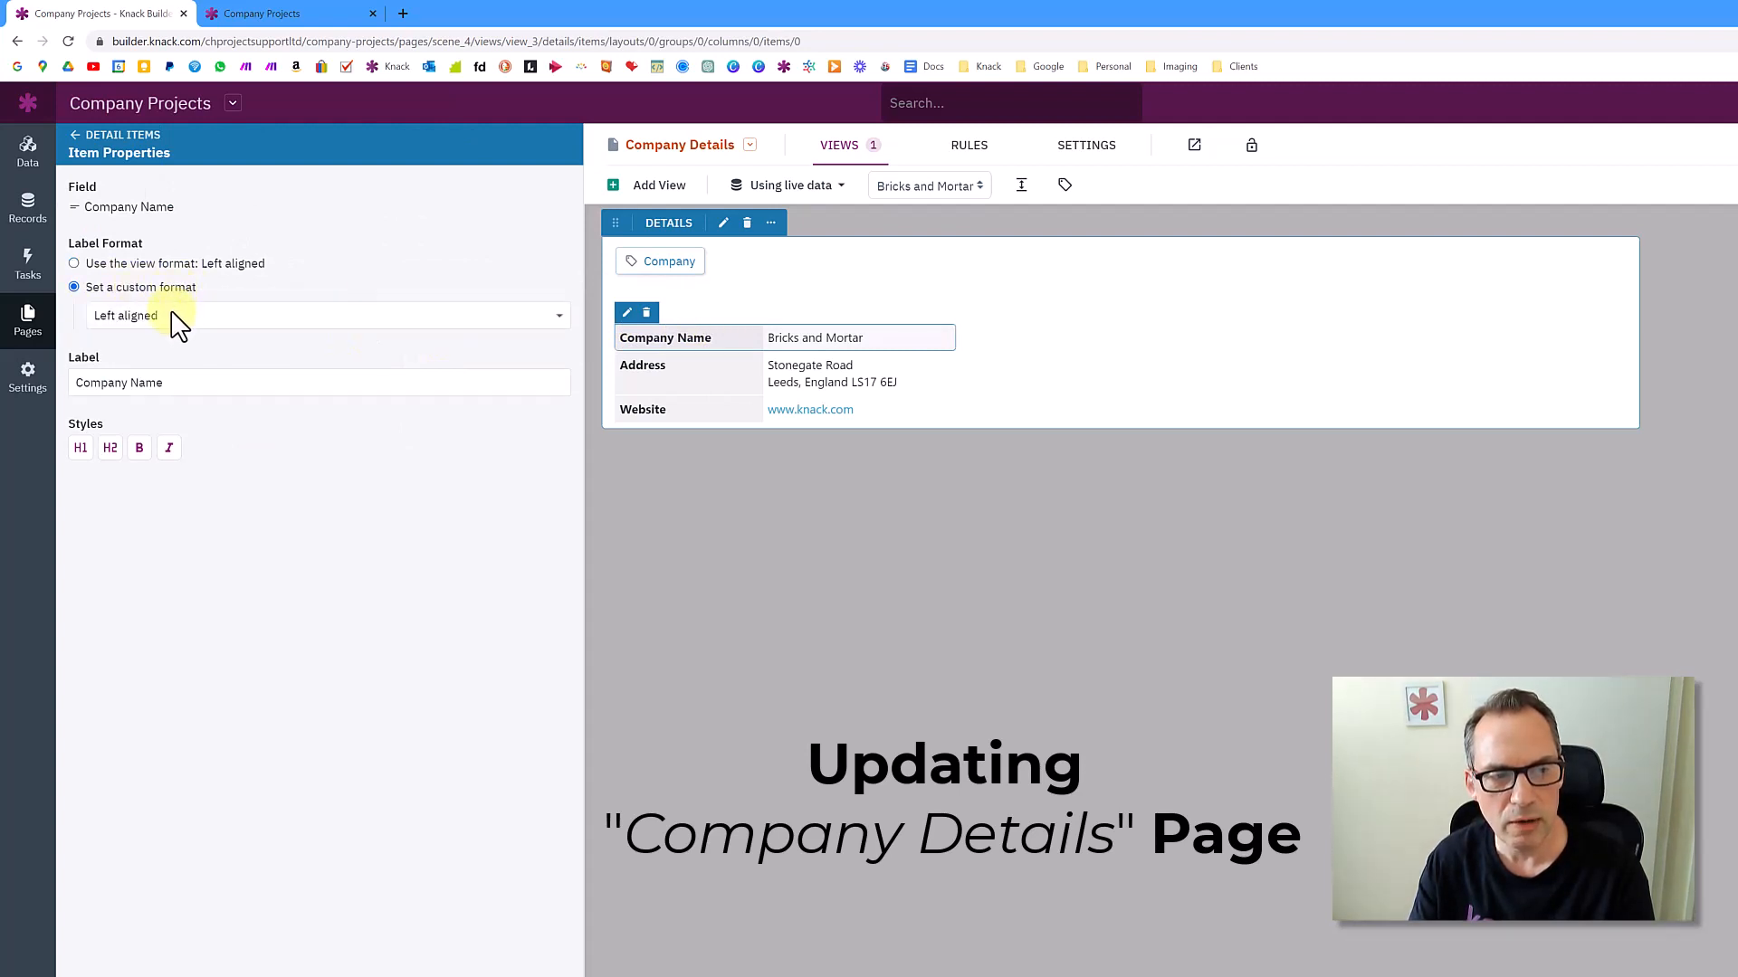
{"action": "left_click", "coordinate": [175, 317]}
{"action": "left_click", "coordinate": [204, 338]}
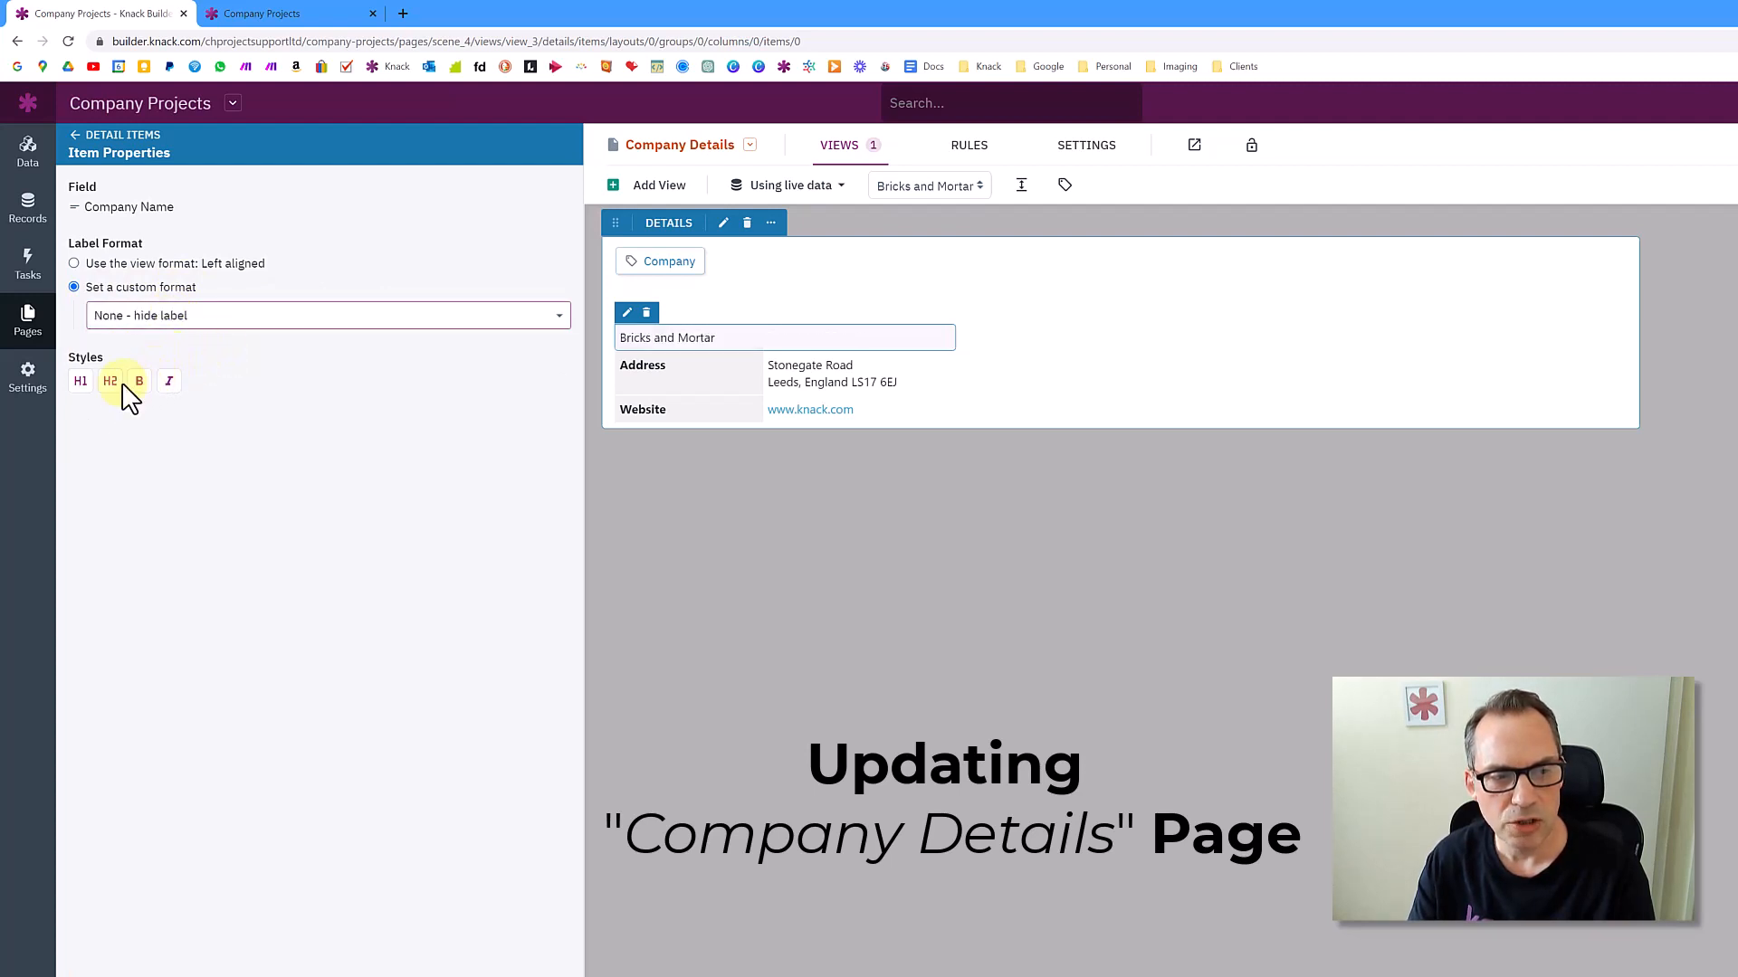
{"action": "left_click", "coordinate": [111, 383]}
{"action": "left_click", "coordinate": [139, 381]}
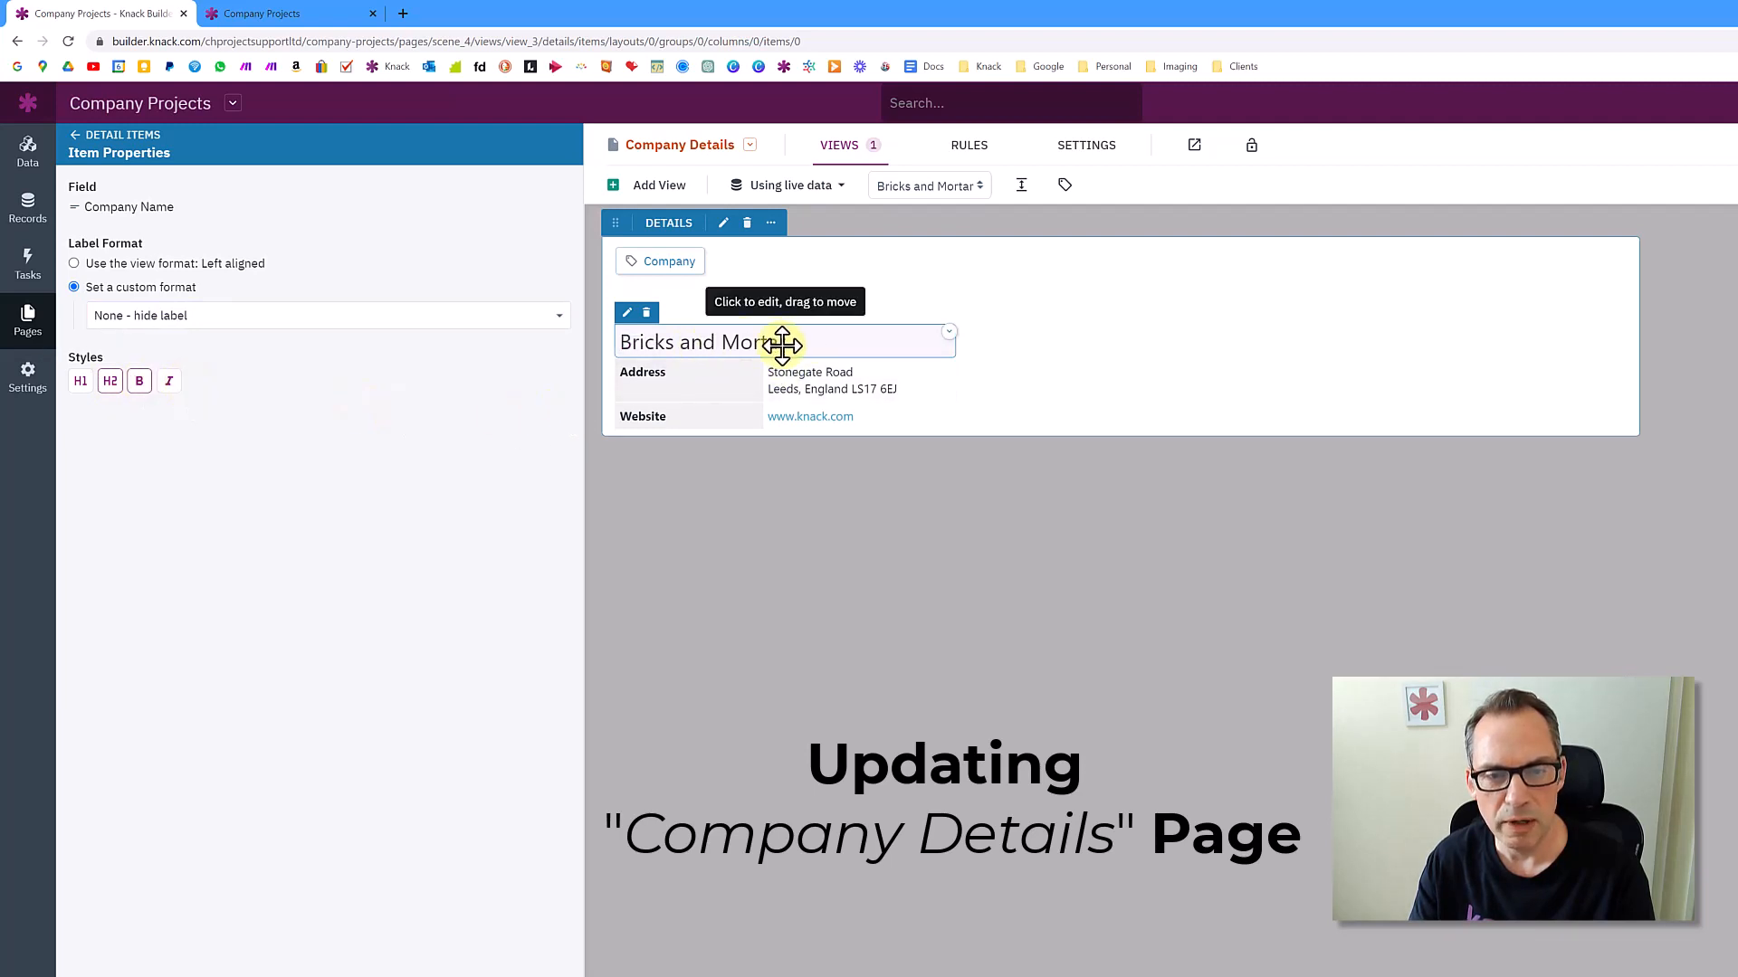
Step: Give the Address item in the details view a custom label format of None - hide label
{"action": "left_click_drag", "start_coordinate": [782, 344], "coordinate": [730, 372]}
{"action": "left_click", "coordinate": [731, 373]}
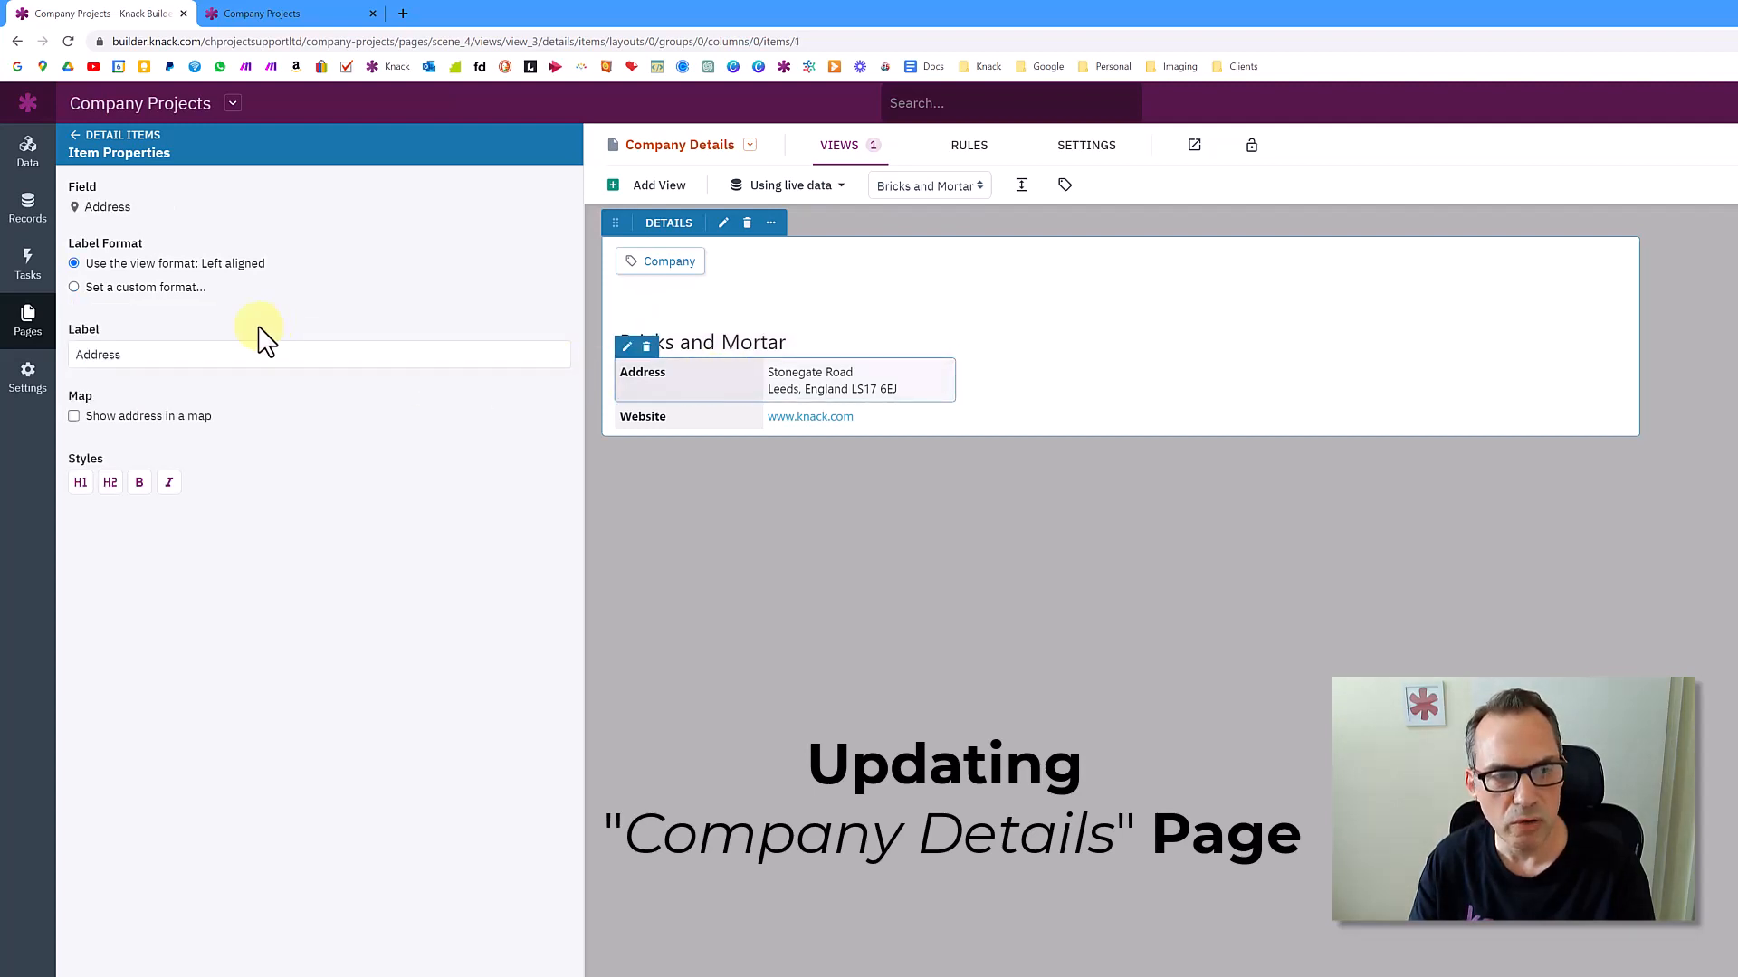
{"action": "left_click", "coordinate": [168, 288]}
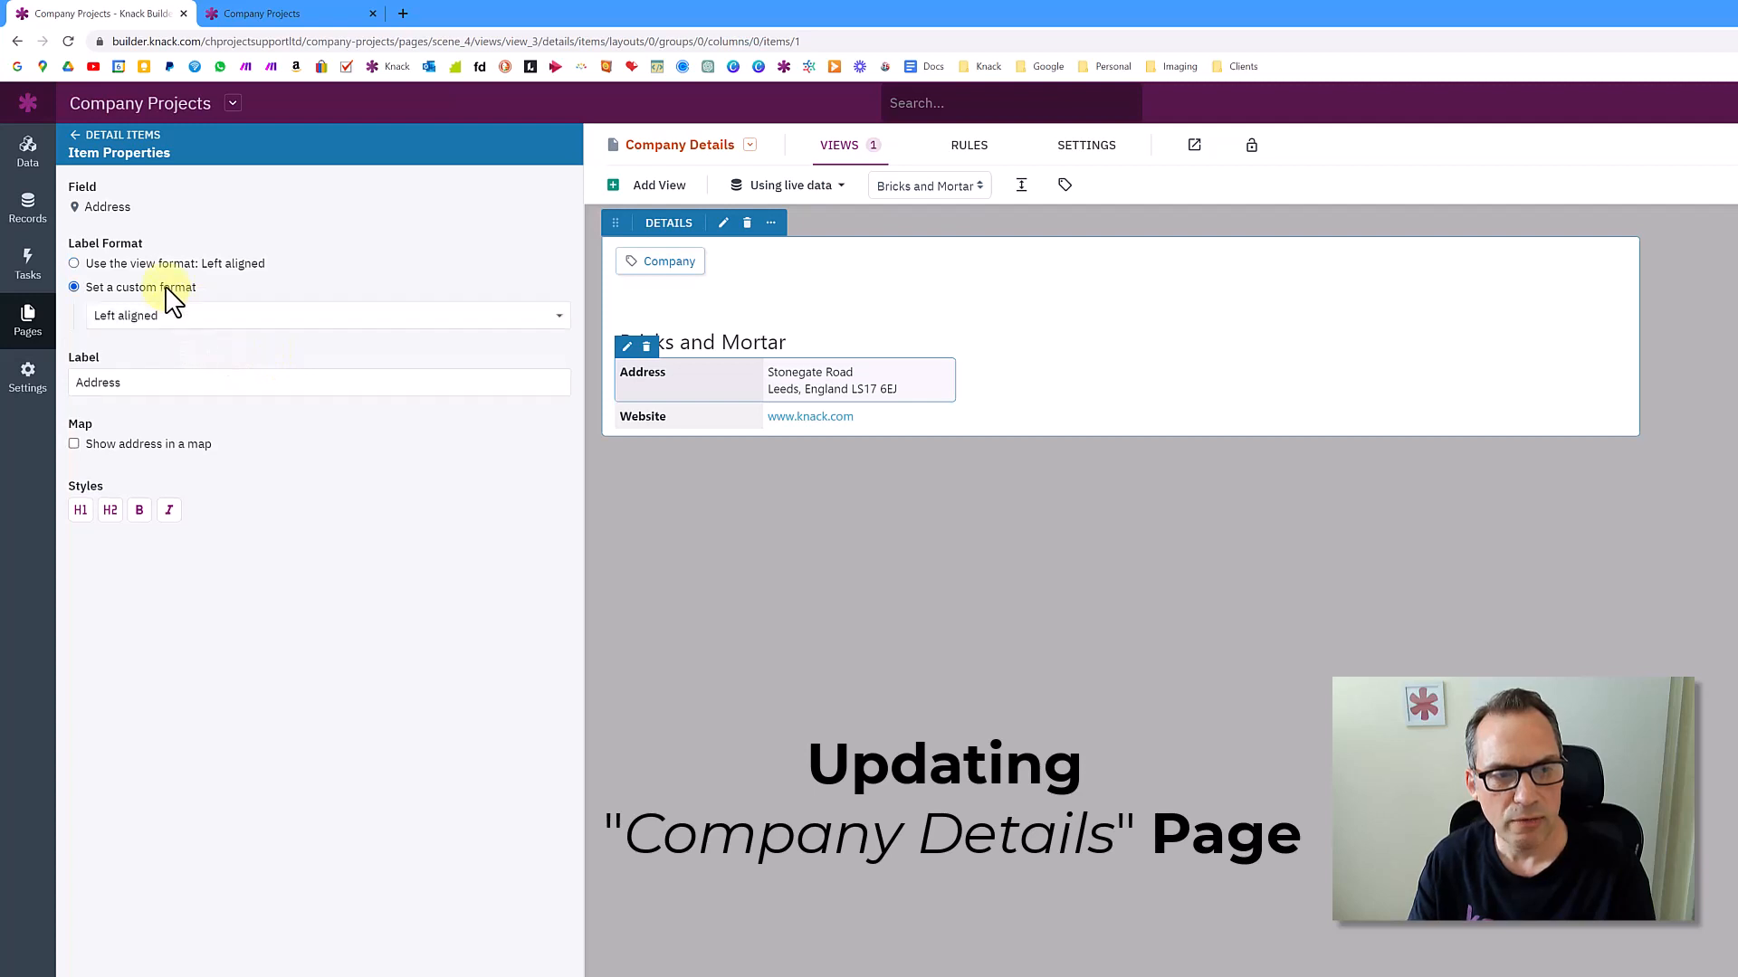
{"action": "left_click", "coordinate": [172, 316]}
{"action": "left_click", "coordinate": [178, 340]}
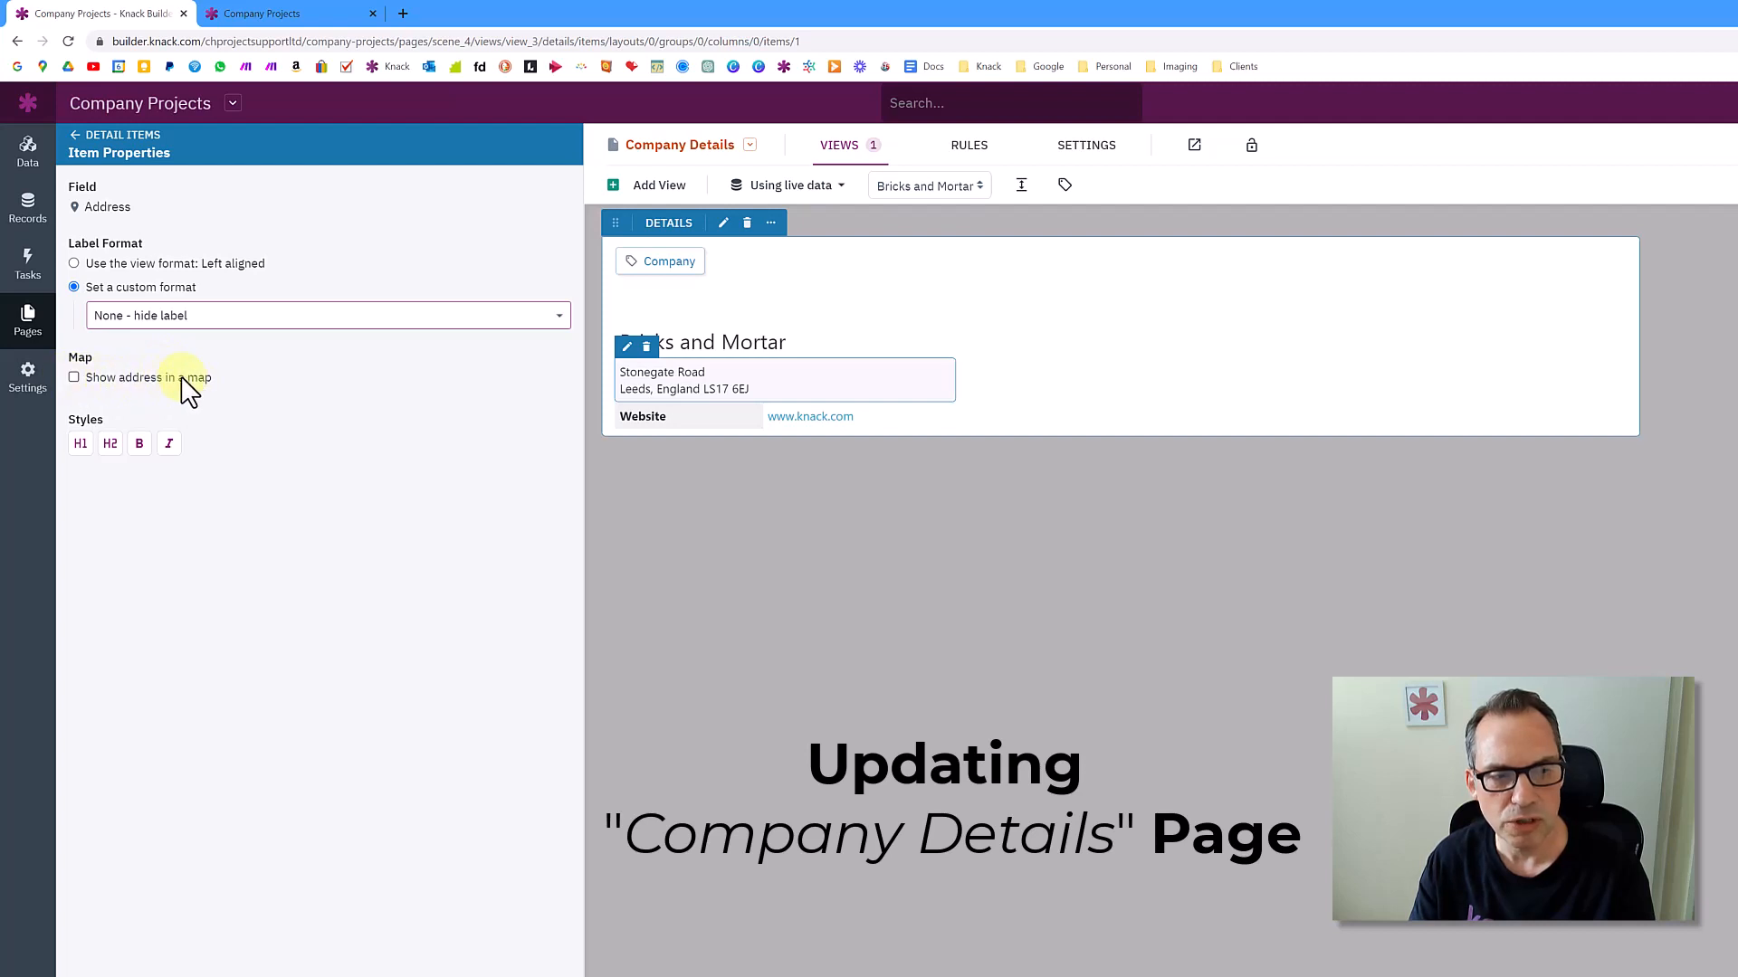
Step: Show the Address item in a map and set the map size to 300 x 250 pixels
{"action": "left_click", "coordinate": [127, 378]}
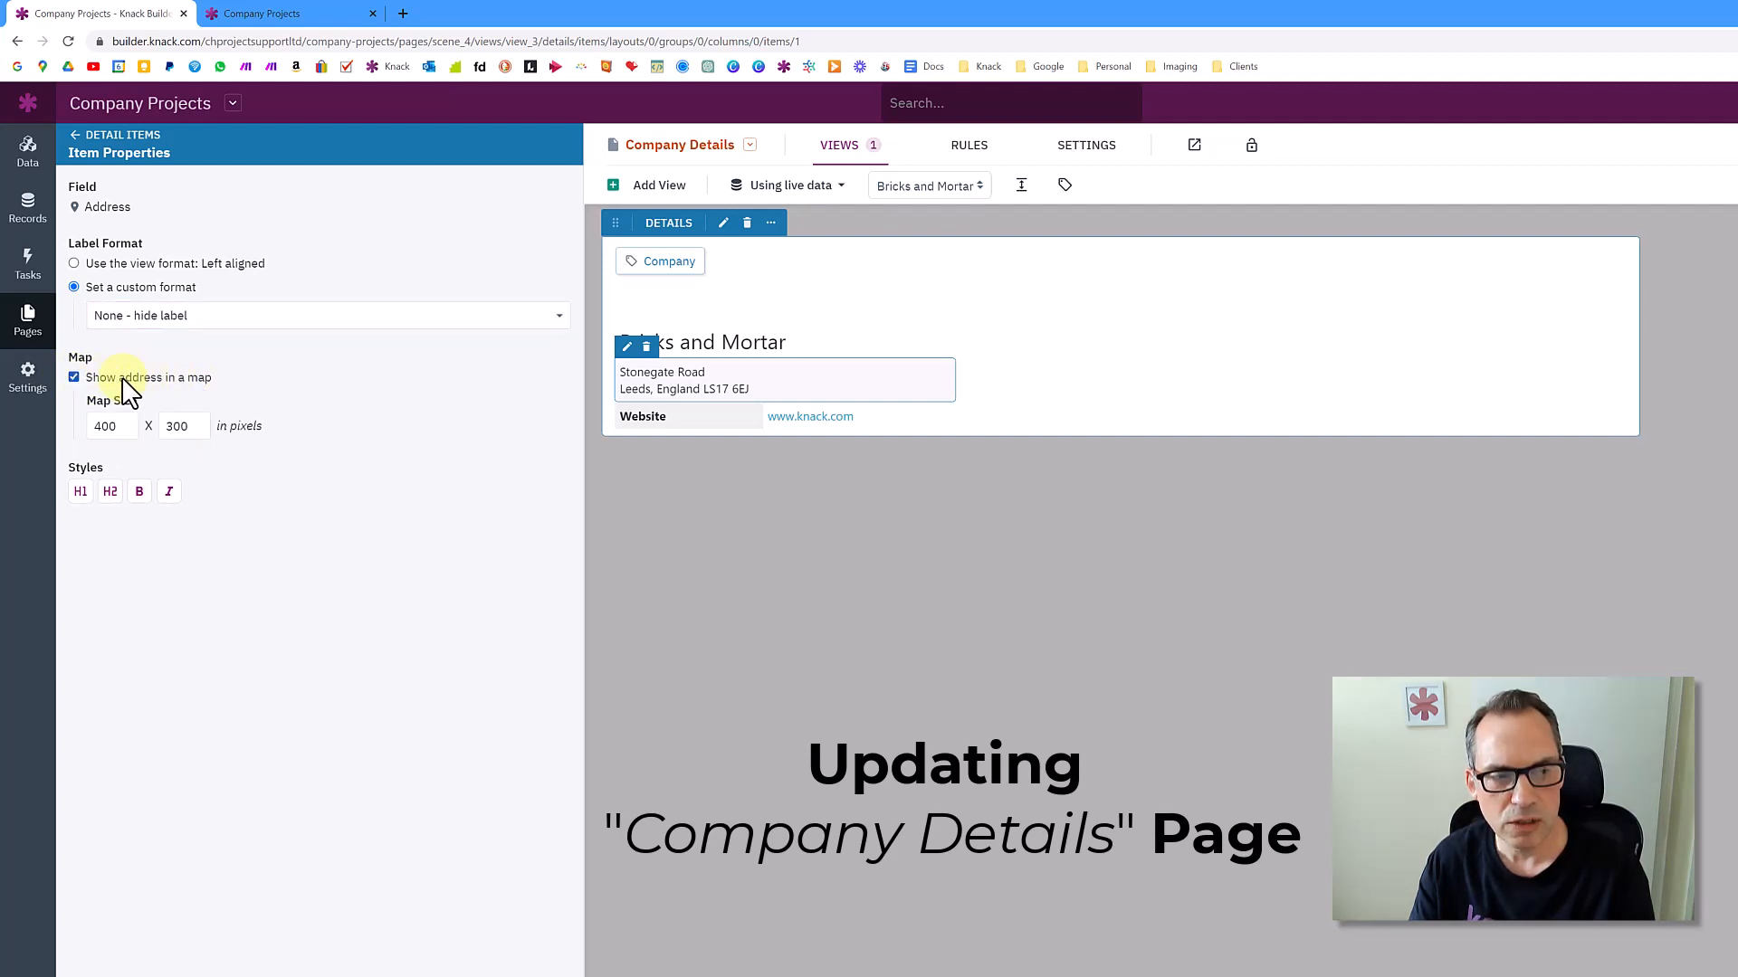
{"action": "left_click_drag", "start_coordinate": [118, 426], "coordinate": [80, 429]}
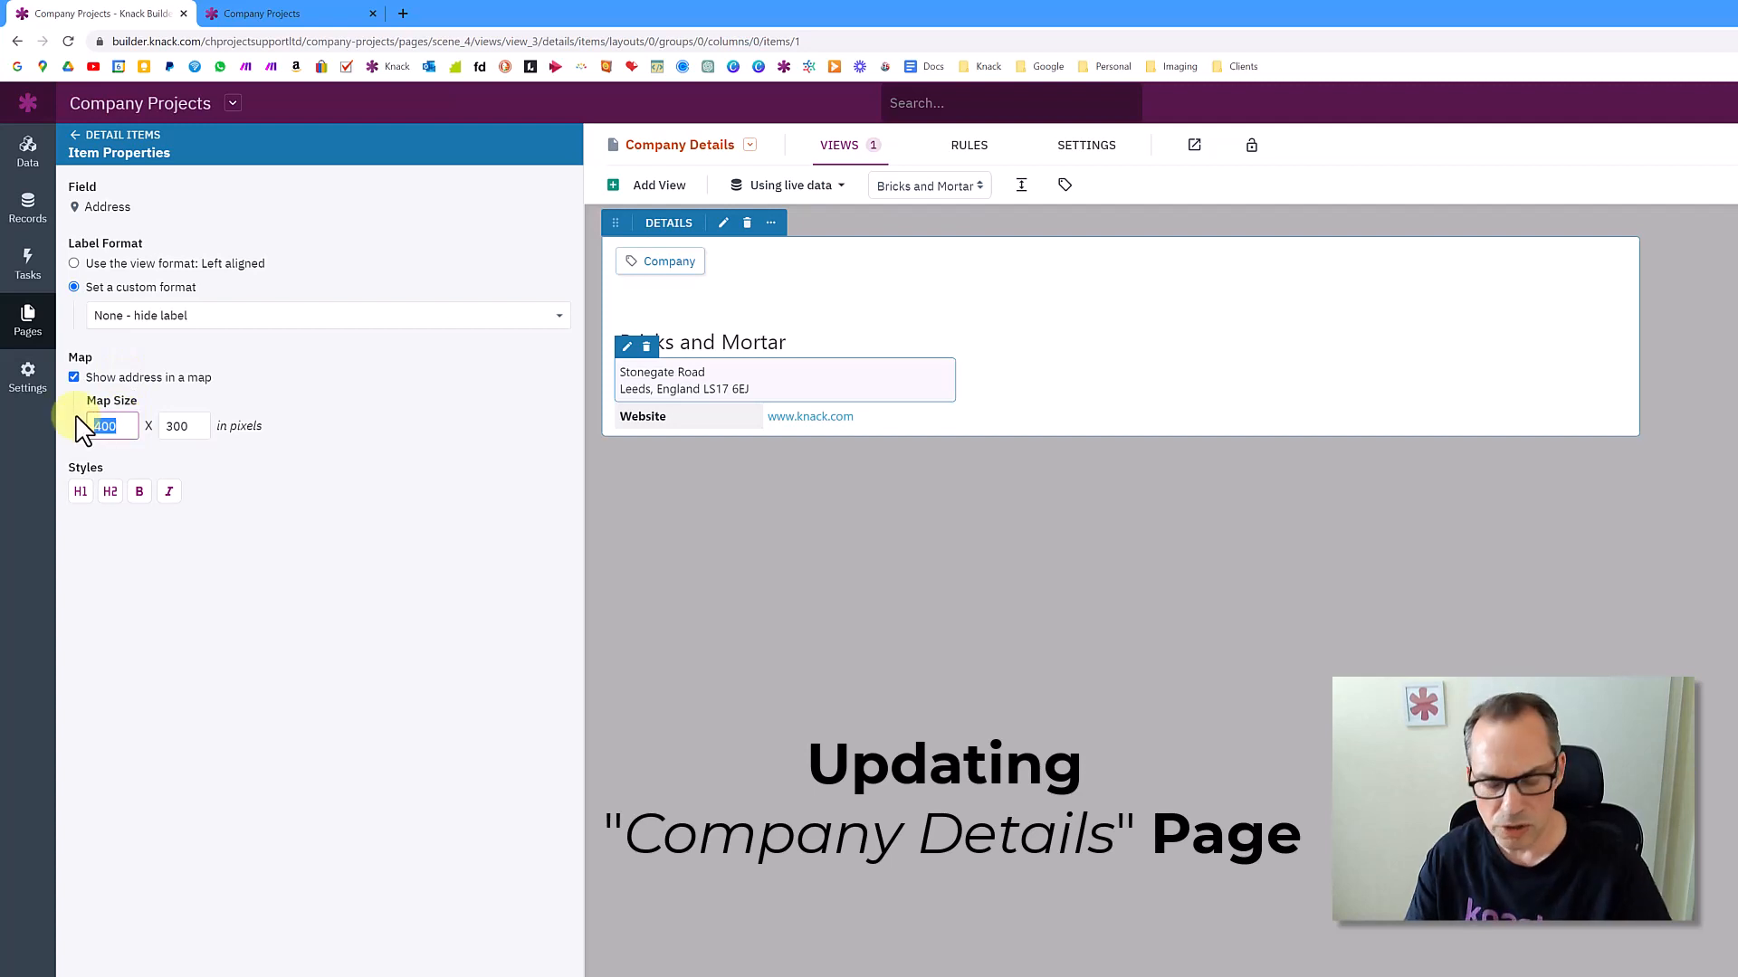
{"action": "type", "text": "300"}
{"action": "key", "text": "Tab"}
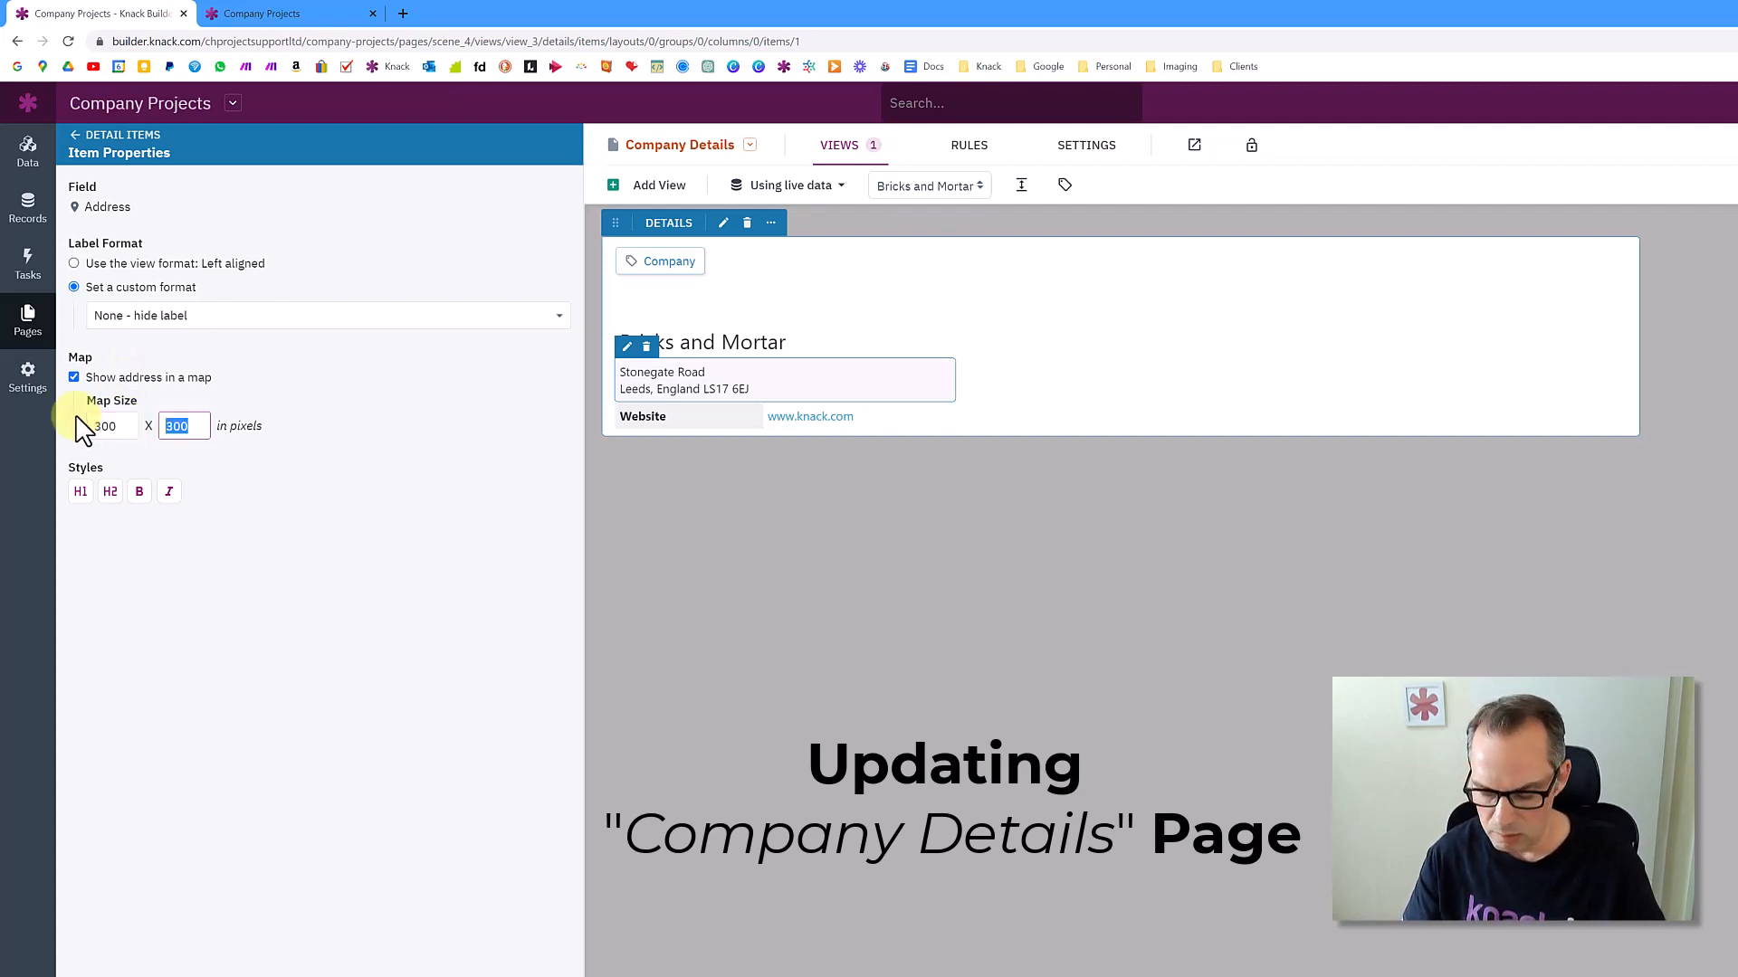
{"action": "type", "text": "250"}
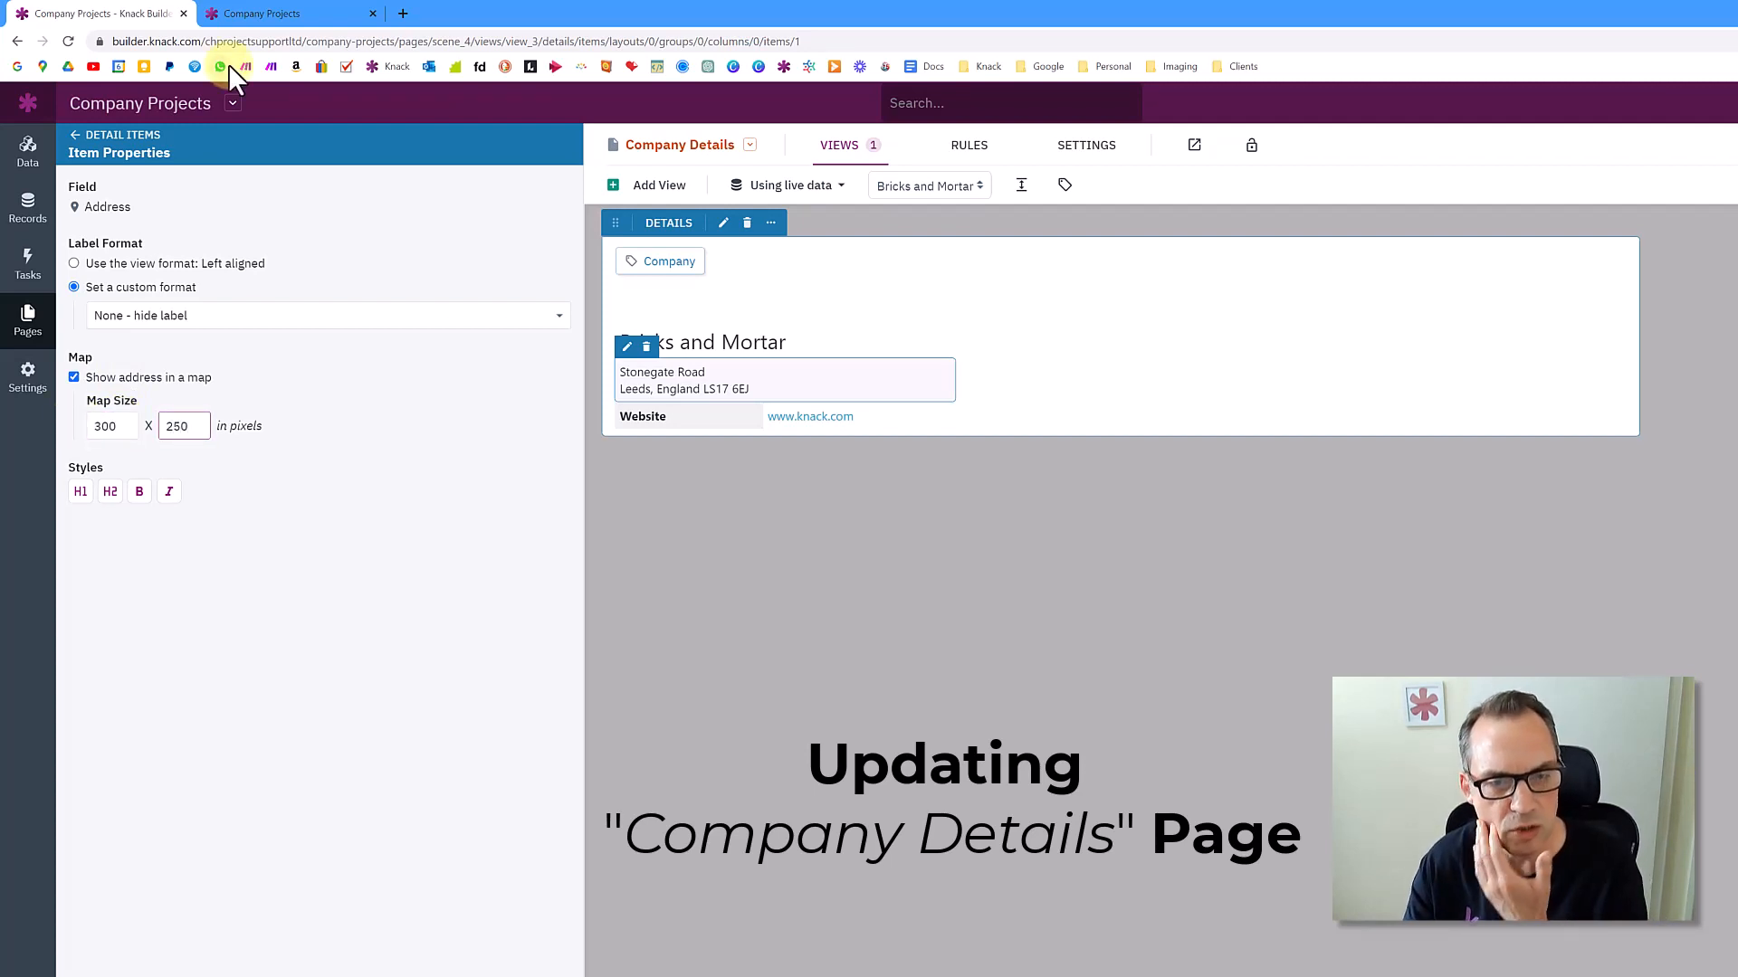
Step: Move the Website item above the address in the details view and save the changes
{"action": "left_click", "coordinate": [692, 415]}
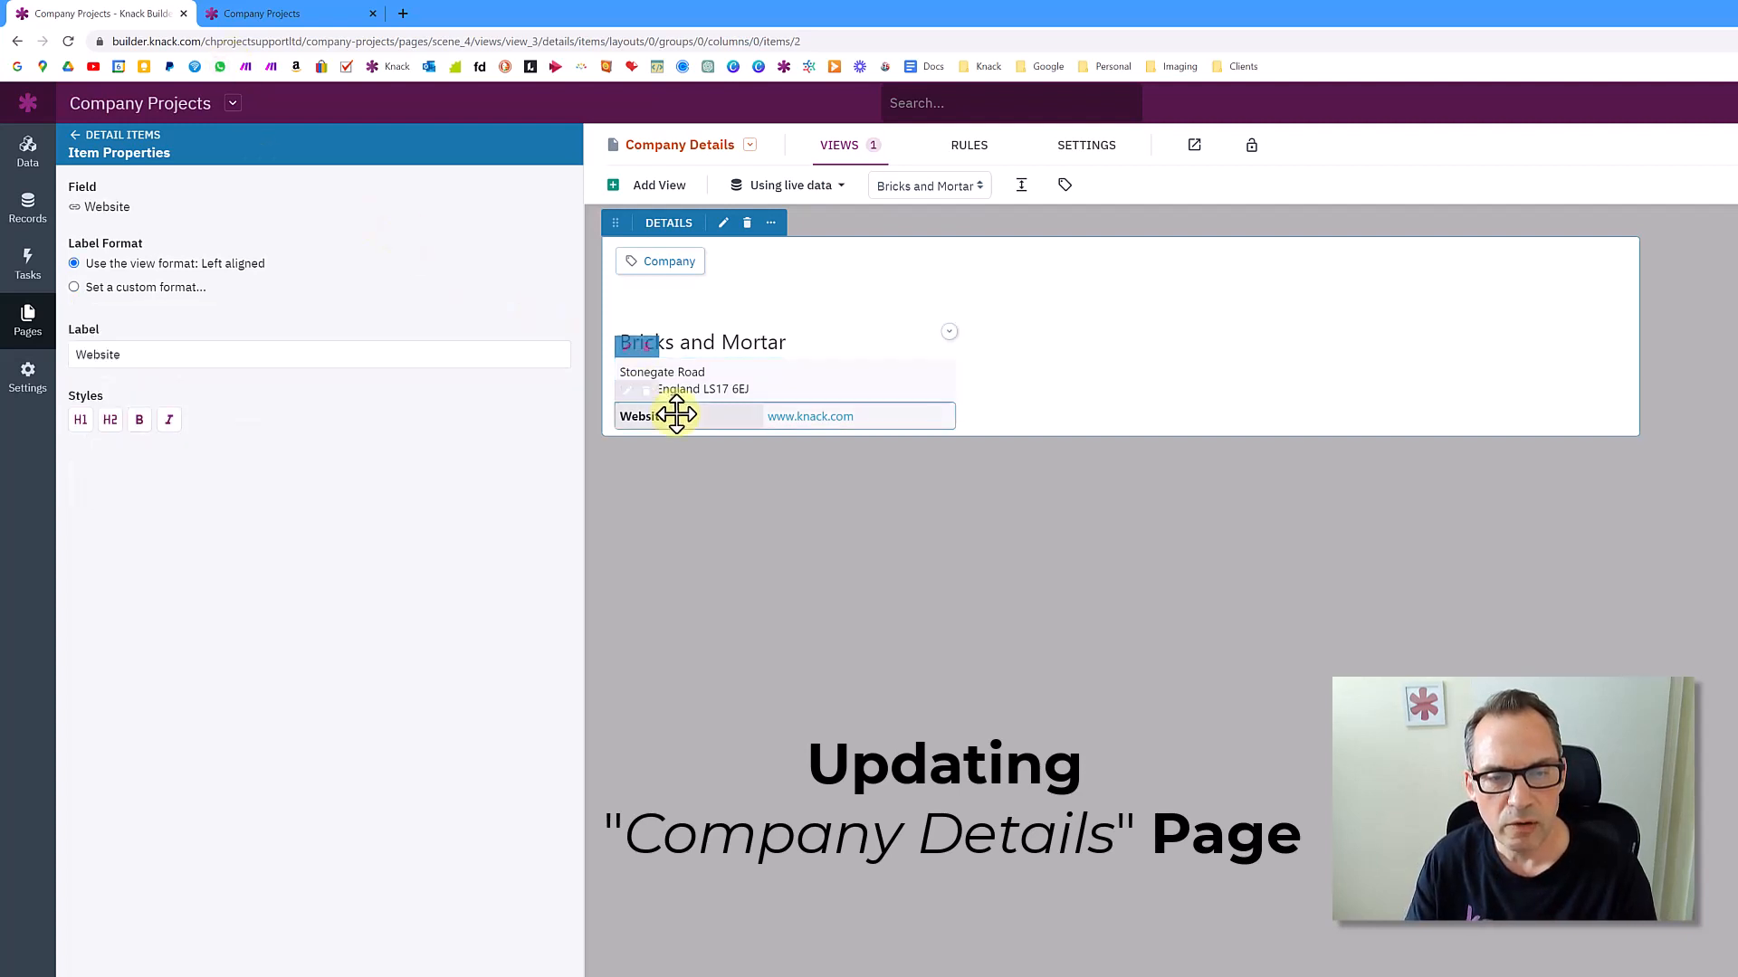
{"action": "left_click_drag", "start_coordinate": [695, 415], "coordinate": [704, 362]}
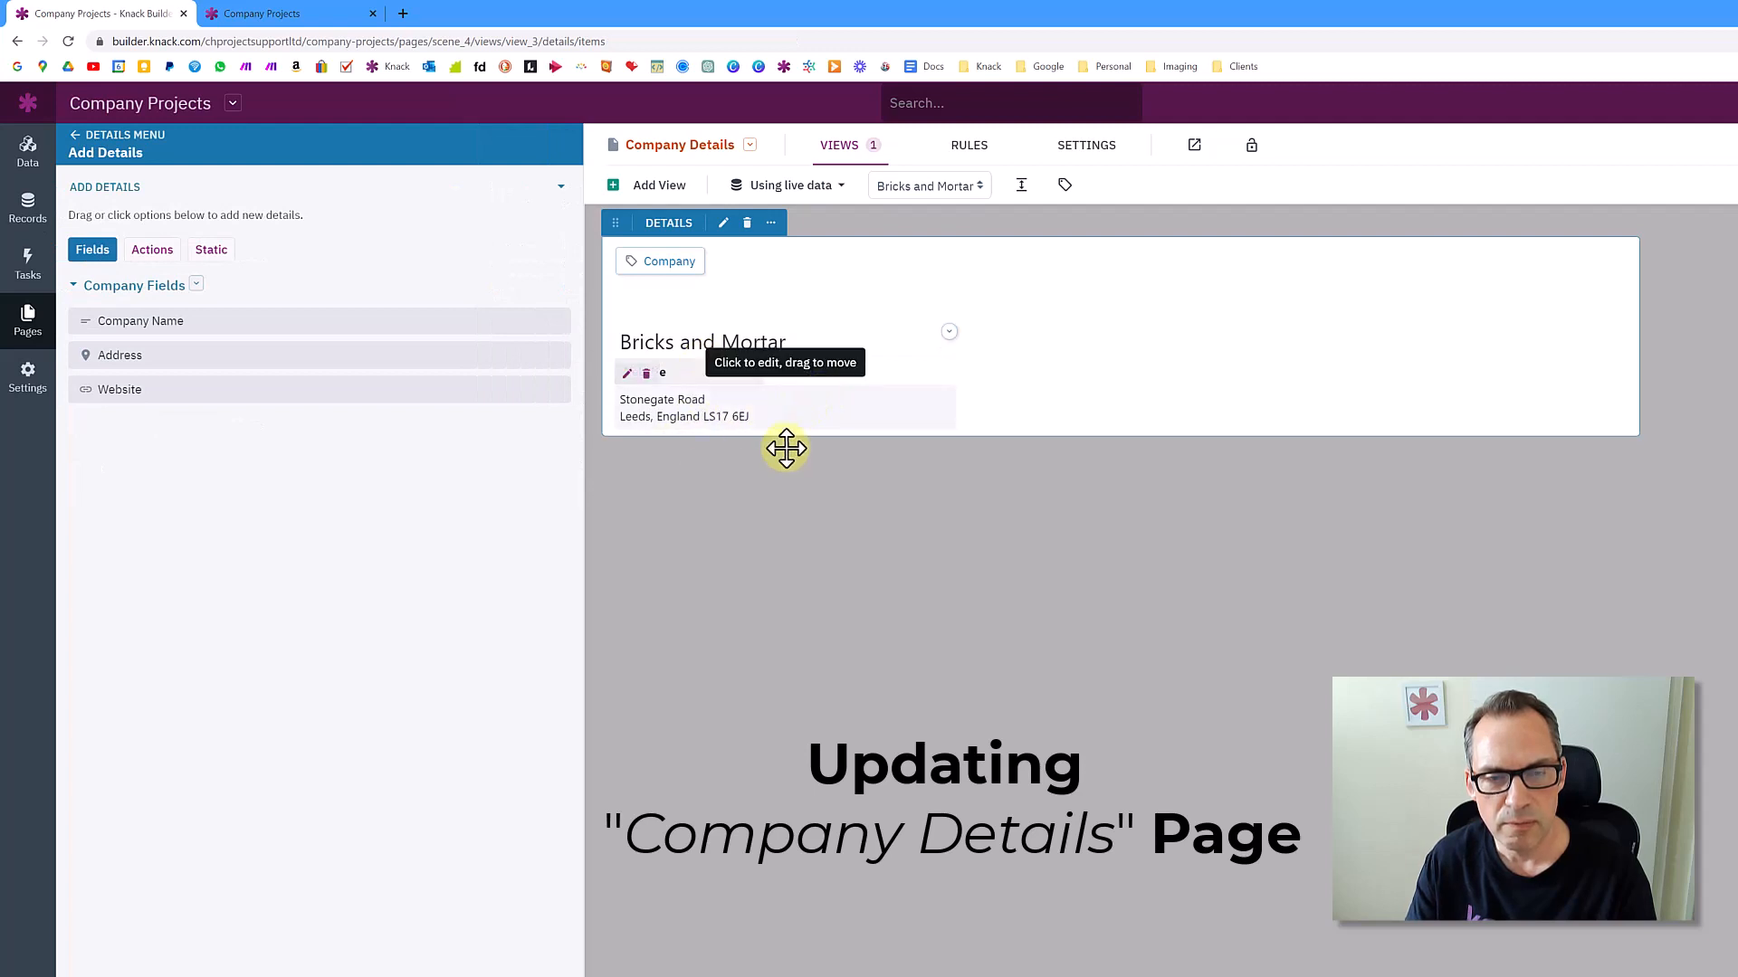
{"action": "left_click", "coordinate": [681, 378]}
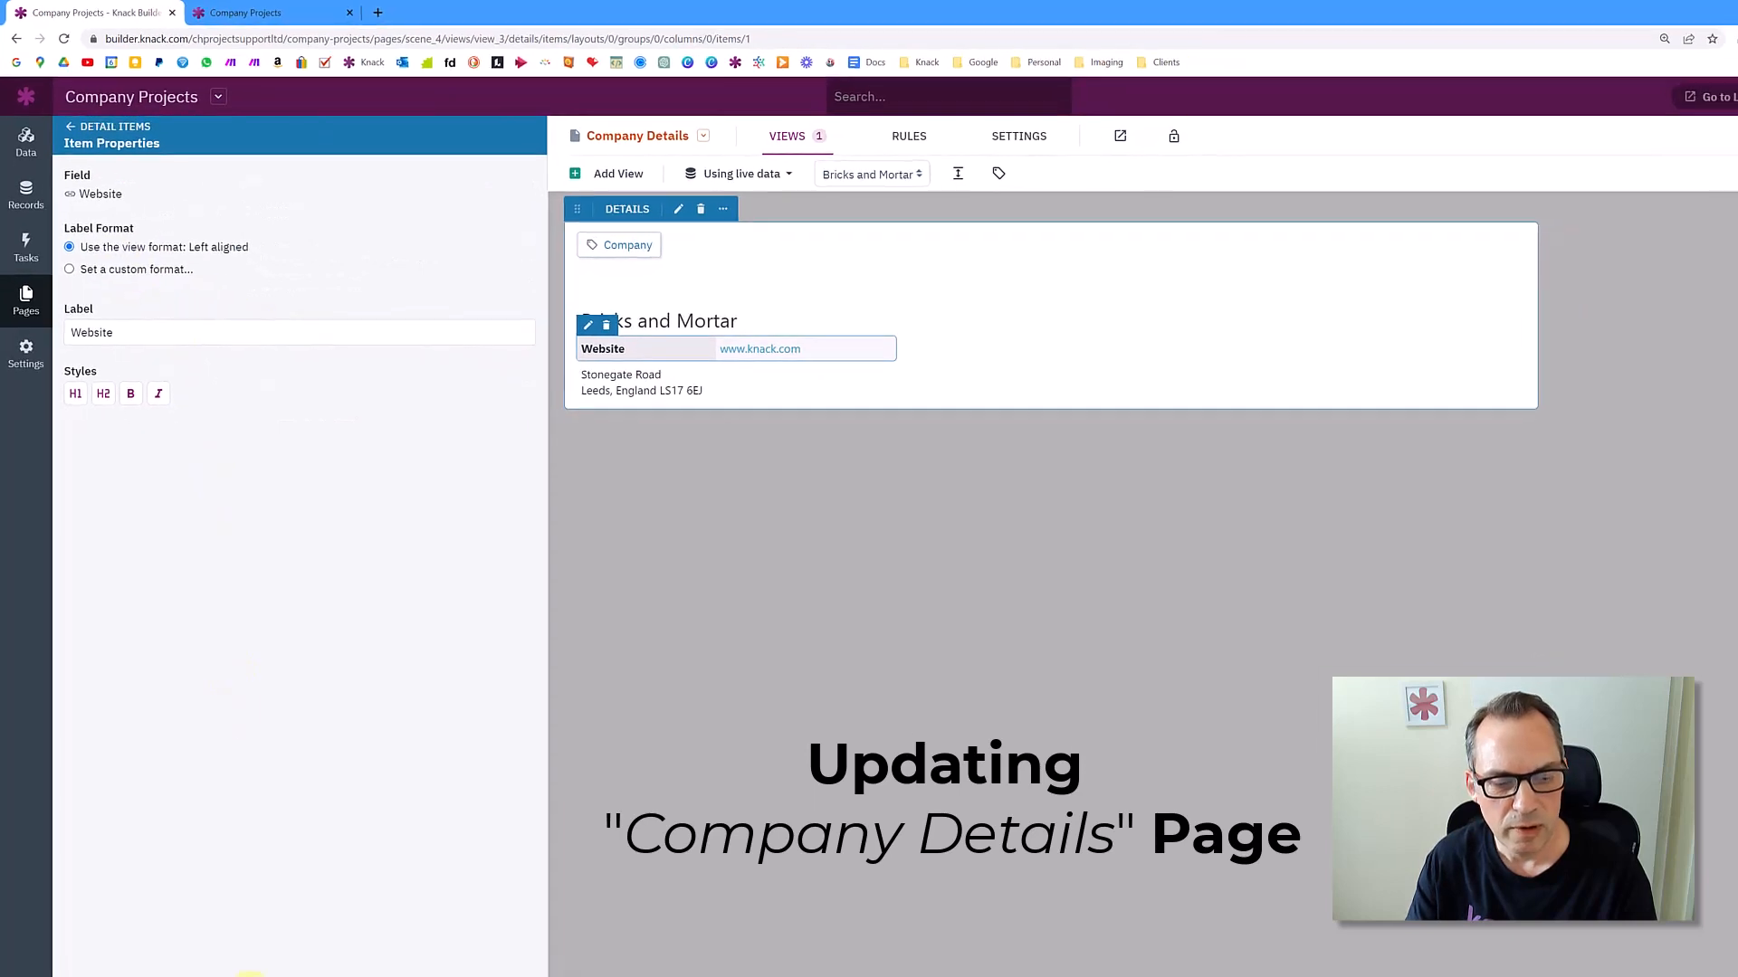
{"action": "left_click", "coordinate": [205, 939]}
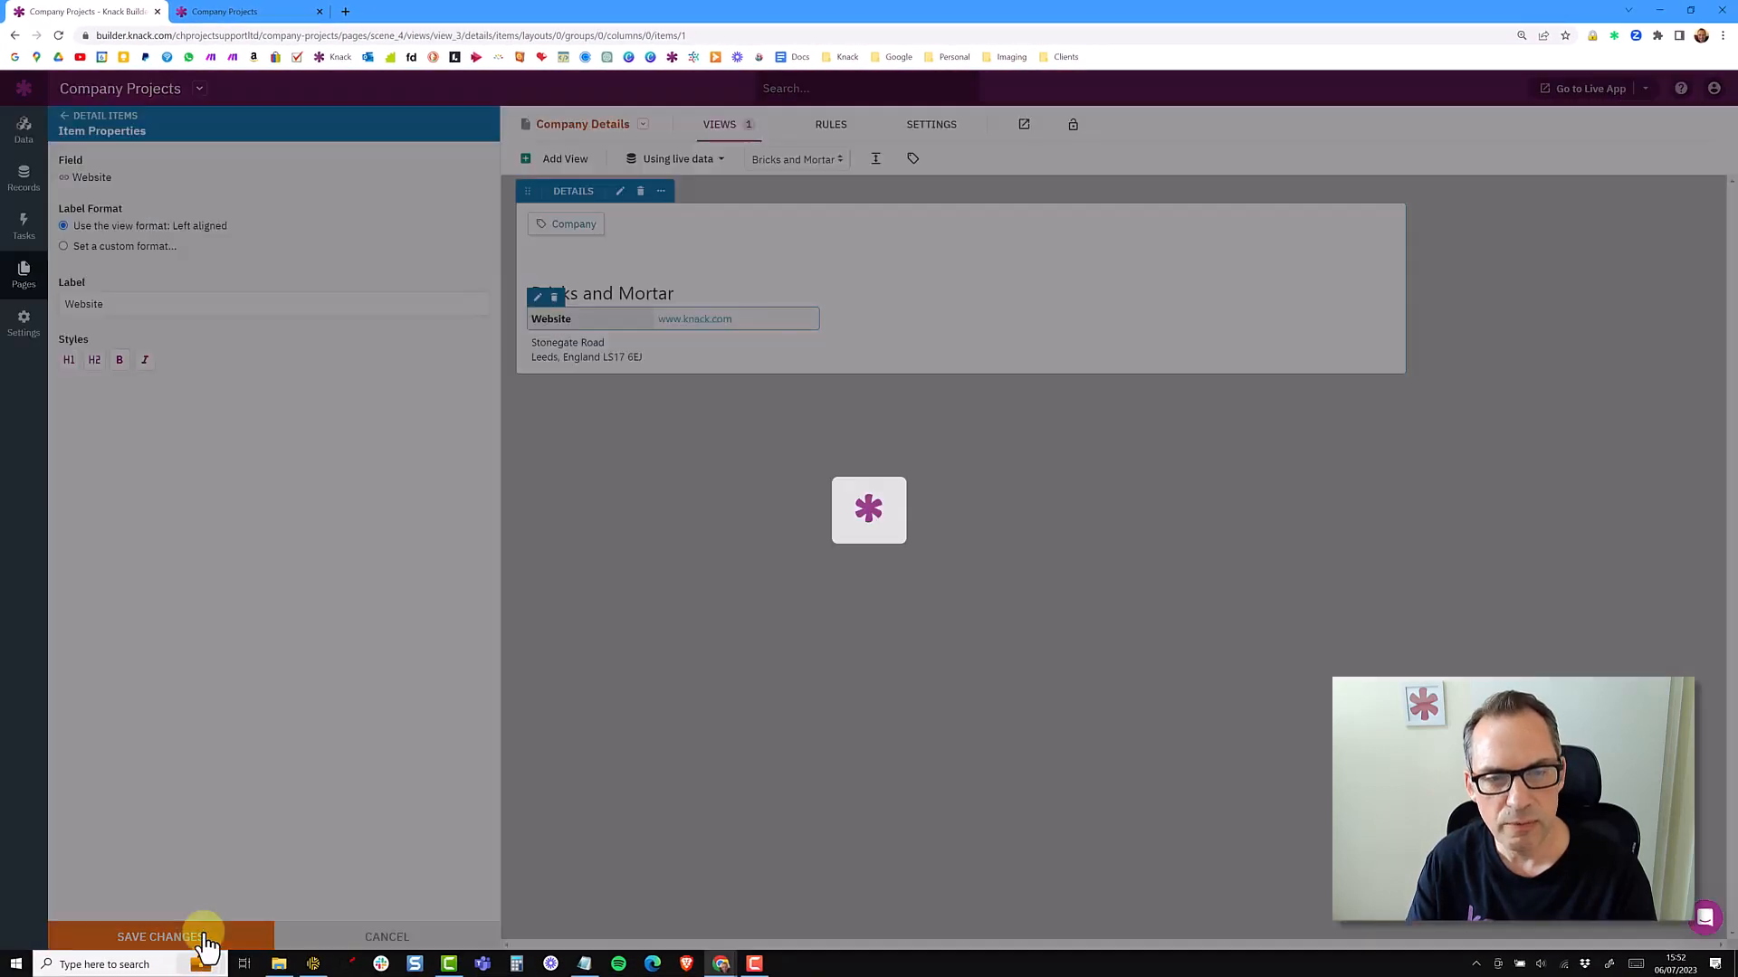
Step: Reload the Company Details page in the live app and zoom out the address map to check it
{"action": "left_click", "coordinate": [228, 12]}
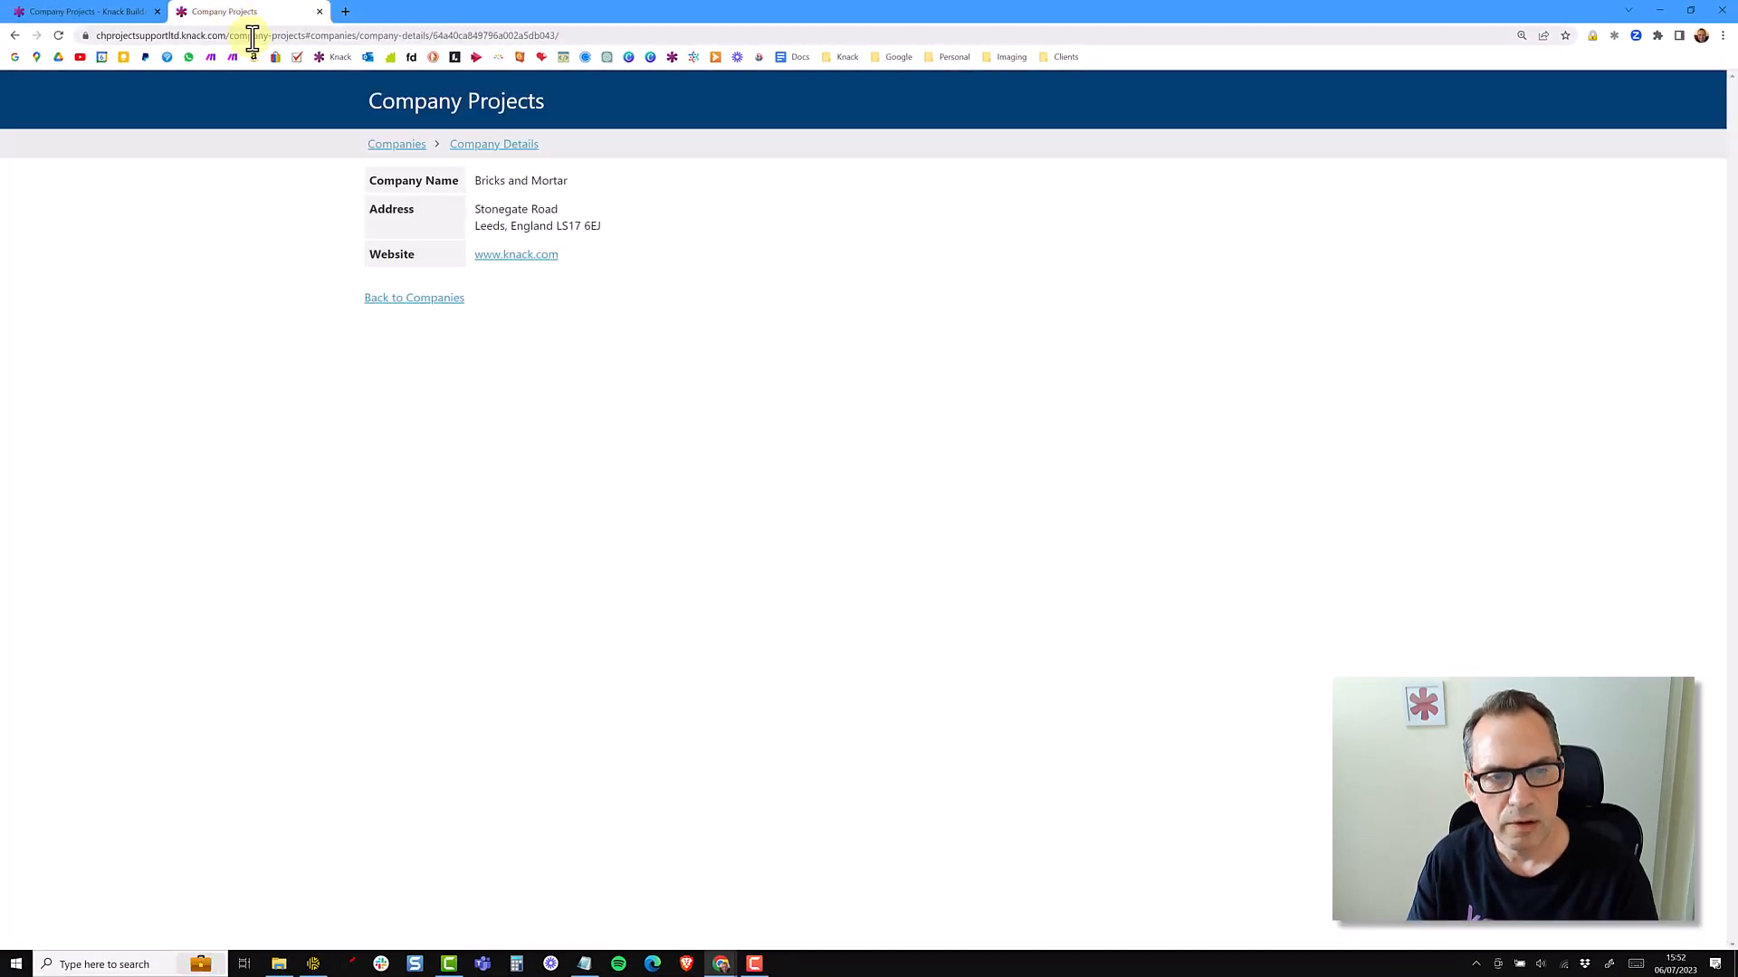
{"action": "left_click", "coordinate": [60, 36]}
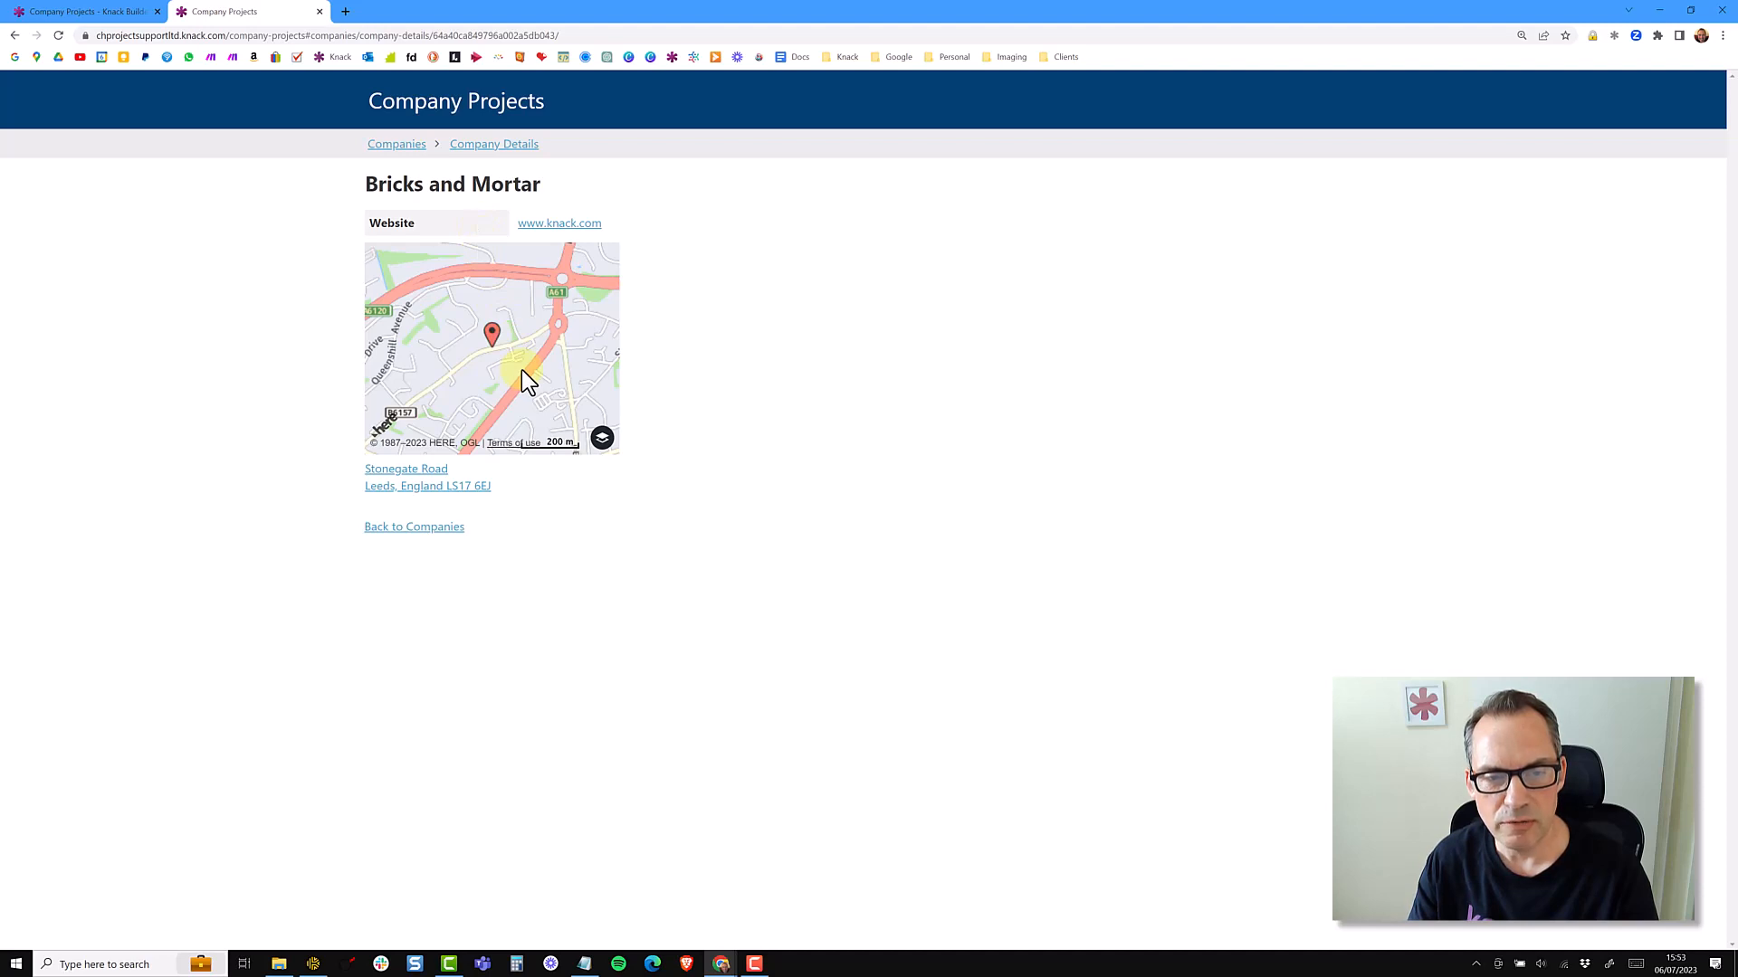
{"action": "scroll", "coordinate": [522, 369], "scroll_direction": "down", "scroll_amount": 2}
{"action": "scroll", "coordinate": [522, 371], "scroll_direction": "down", "scroll_amount": 3}
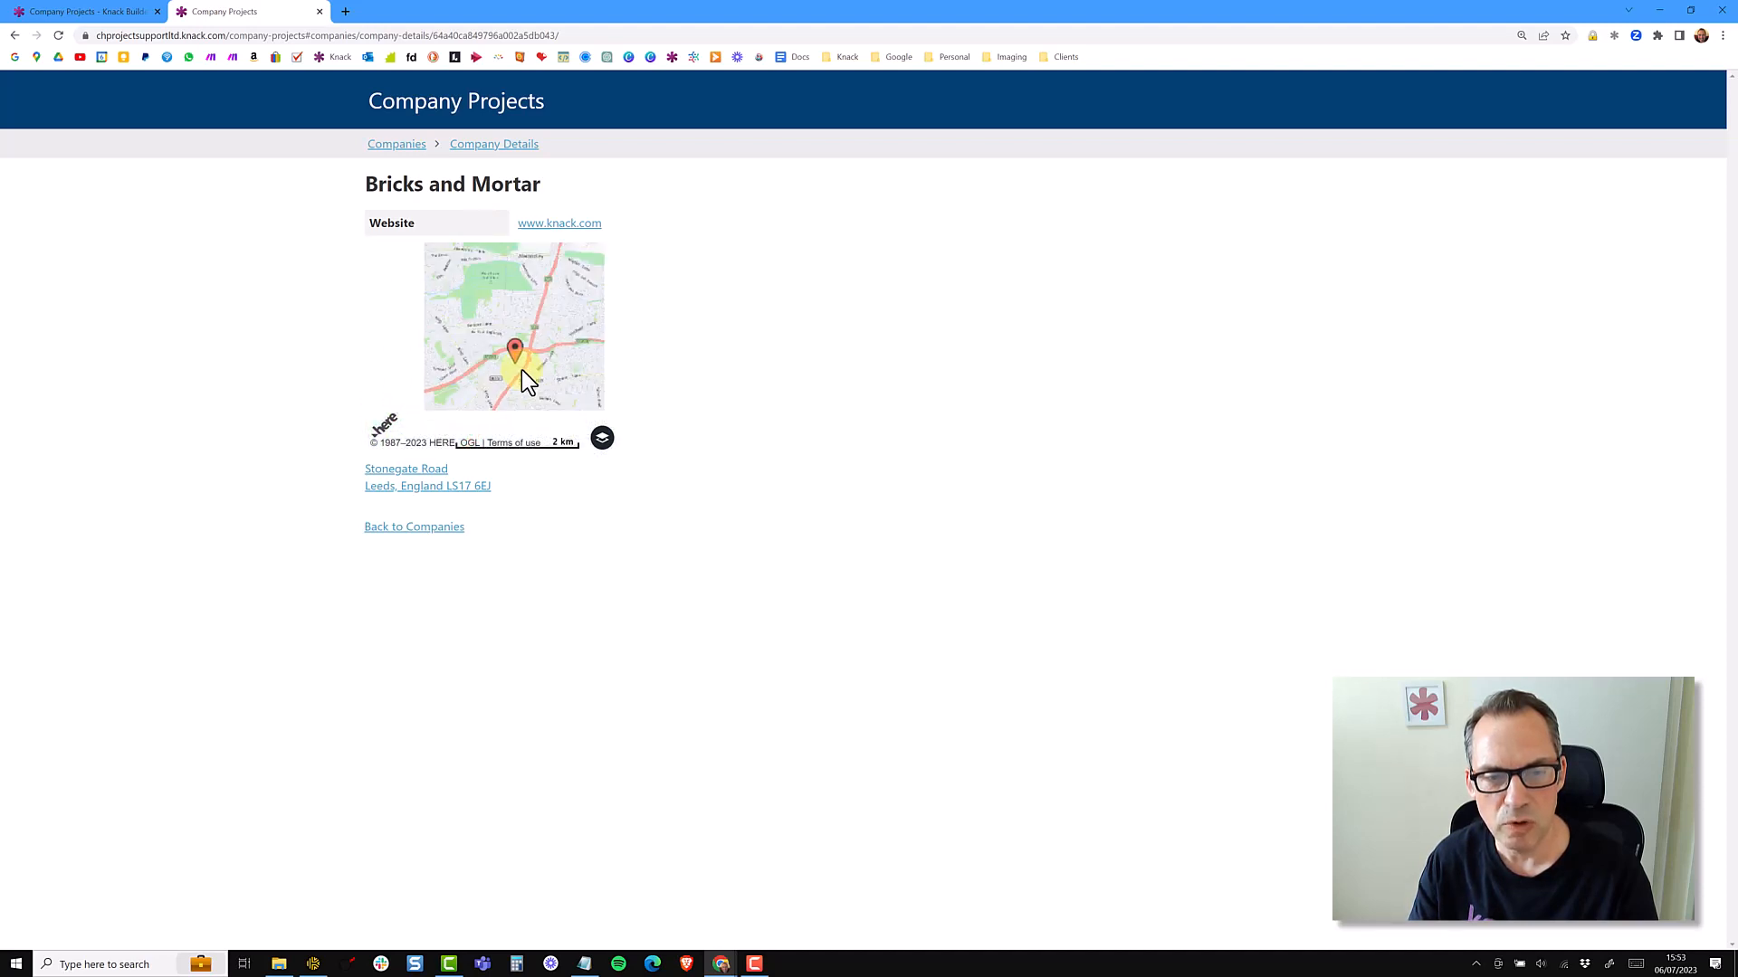
Step: Switch the address map to Satellite and back to Map view, and open the address link below it
{"action": "left_click", "coordinate": [602, 441]}
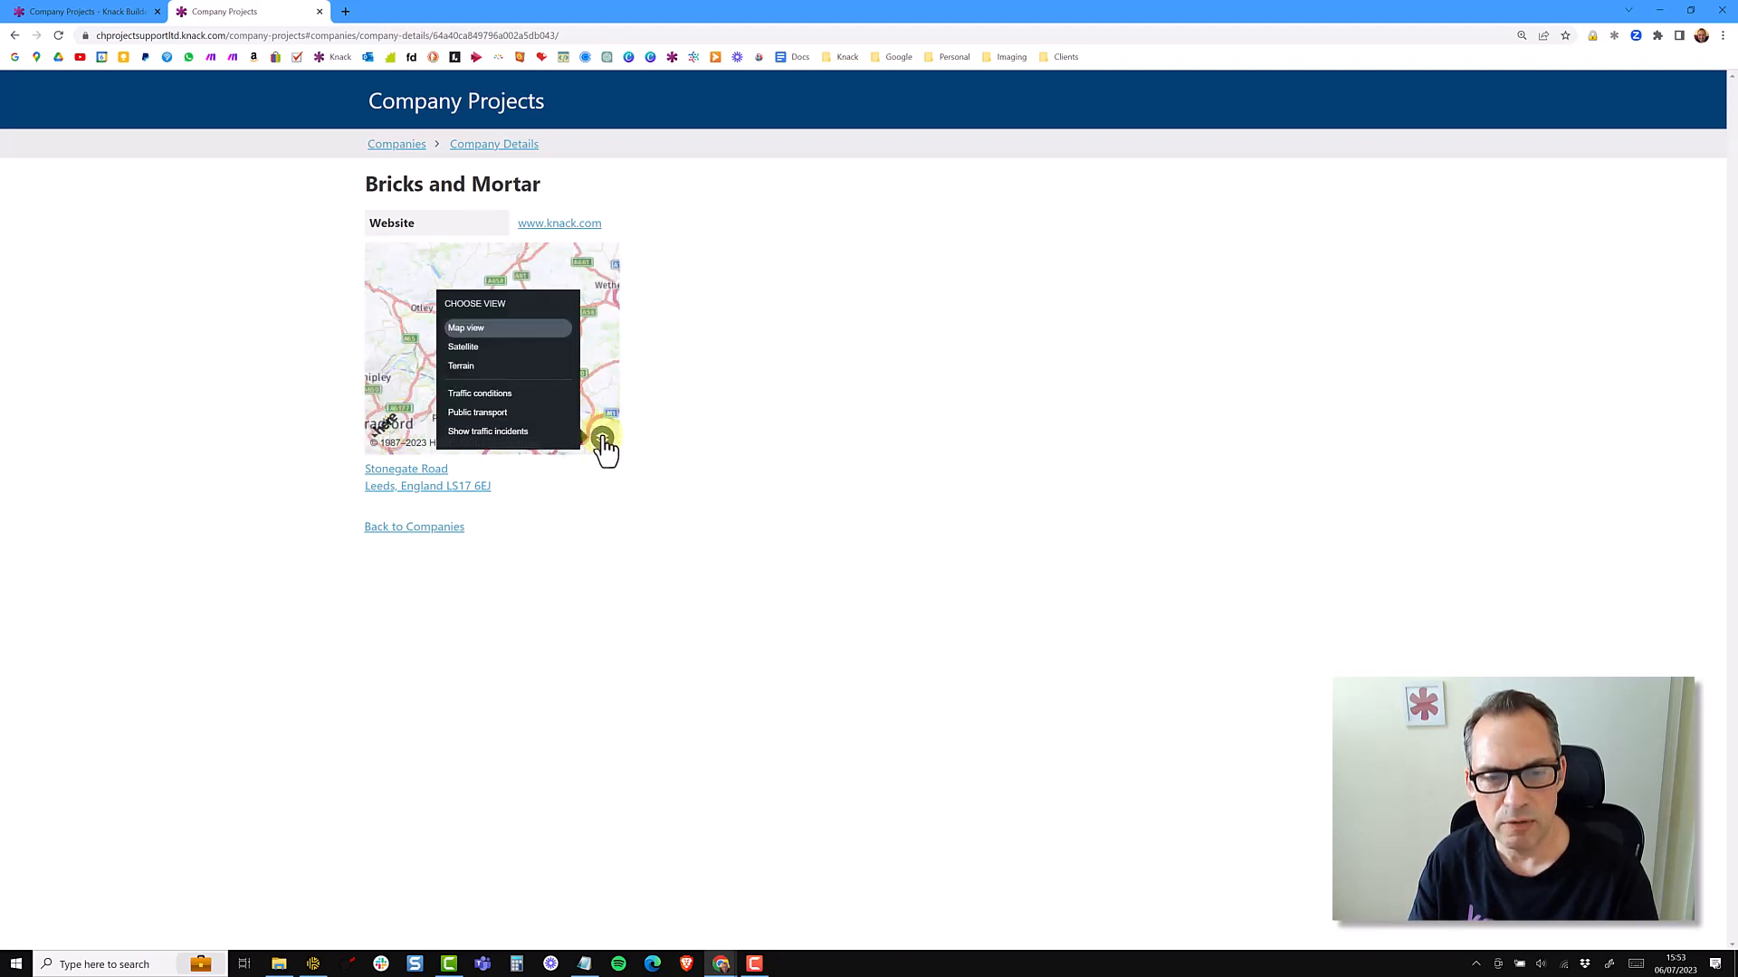
{"action": "left_click", "coordinate": [480, 351]}
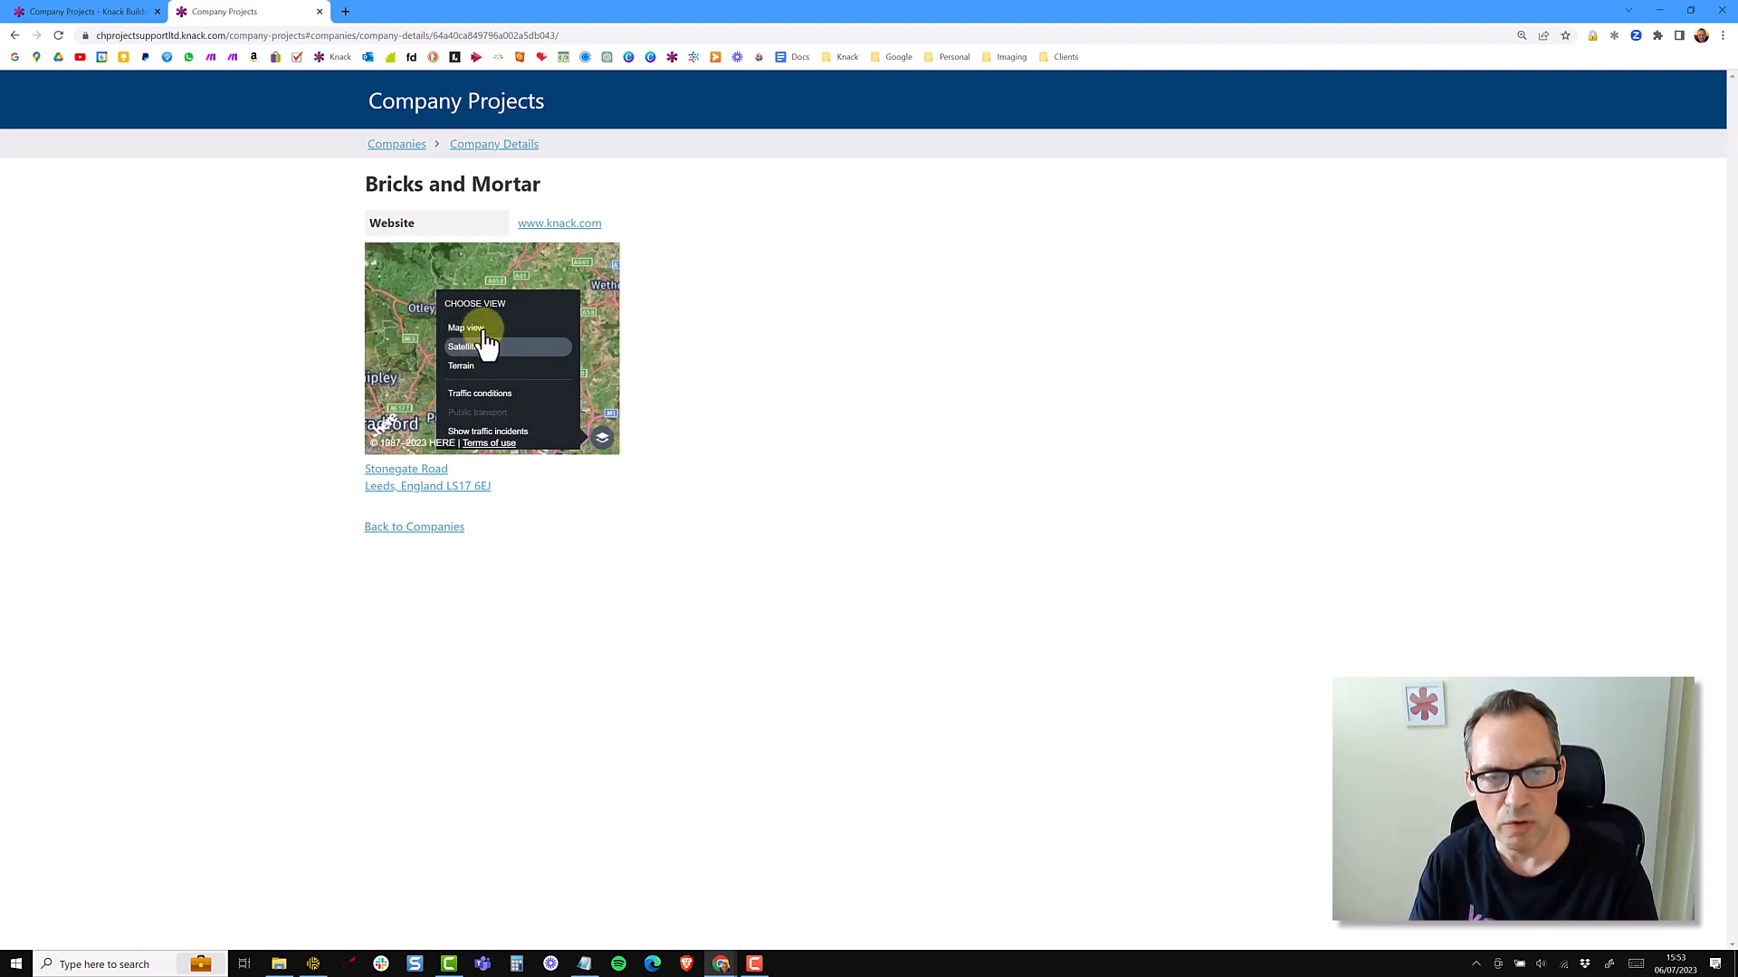
{"action": "left_click", "coordinate": [481, 331]}
{"action": "left_click", "coordinate": [602, 440]}
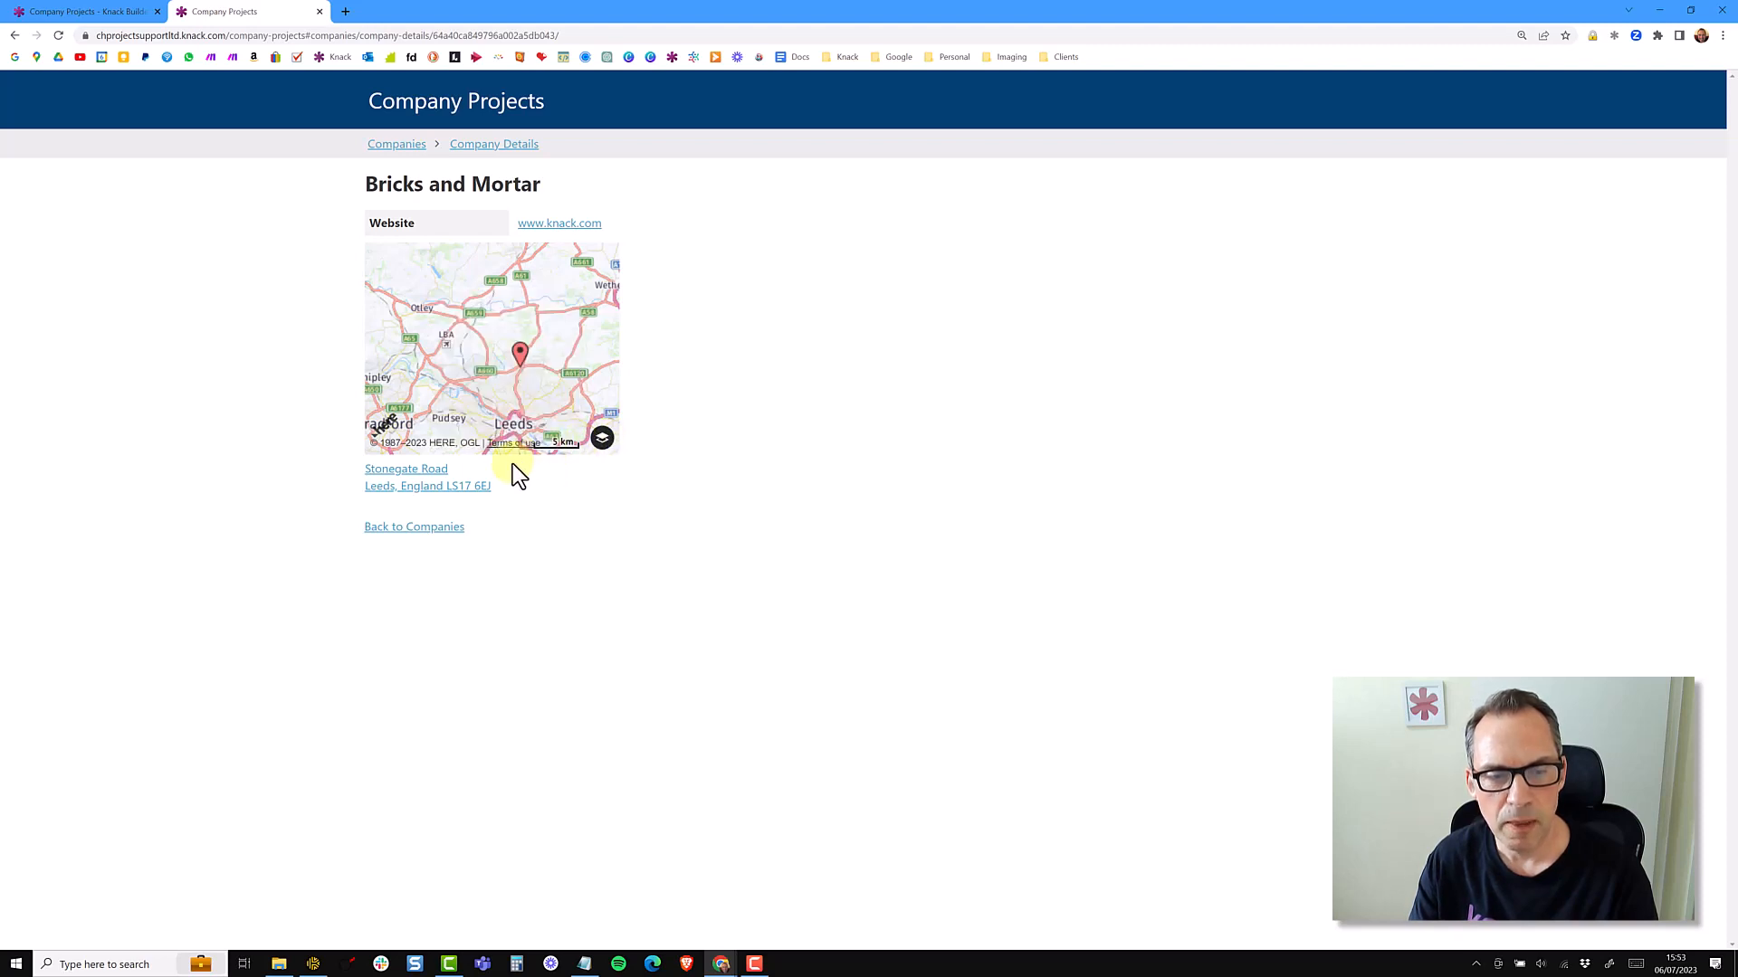
{"action": "left_click", "coordinate": [418, 479]}
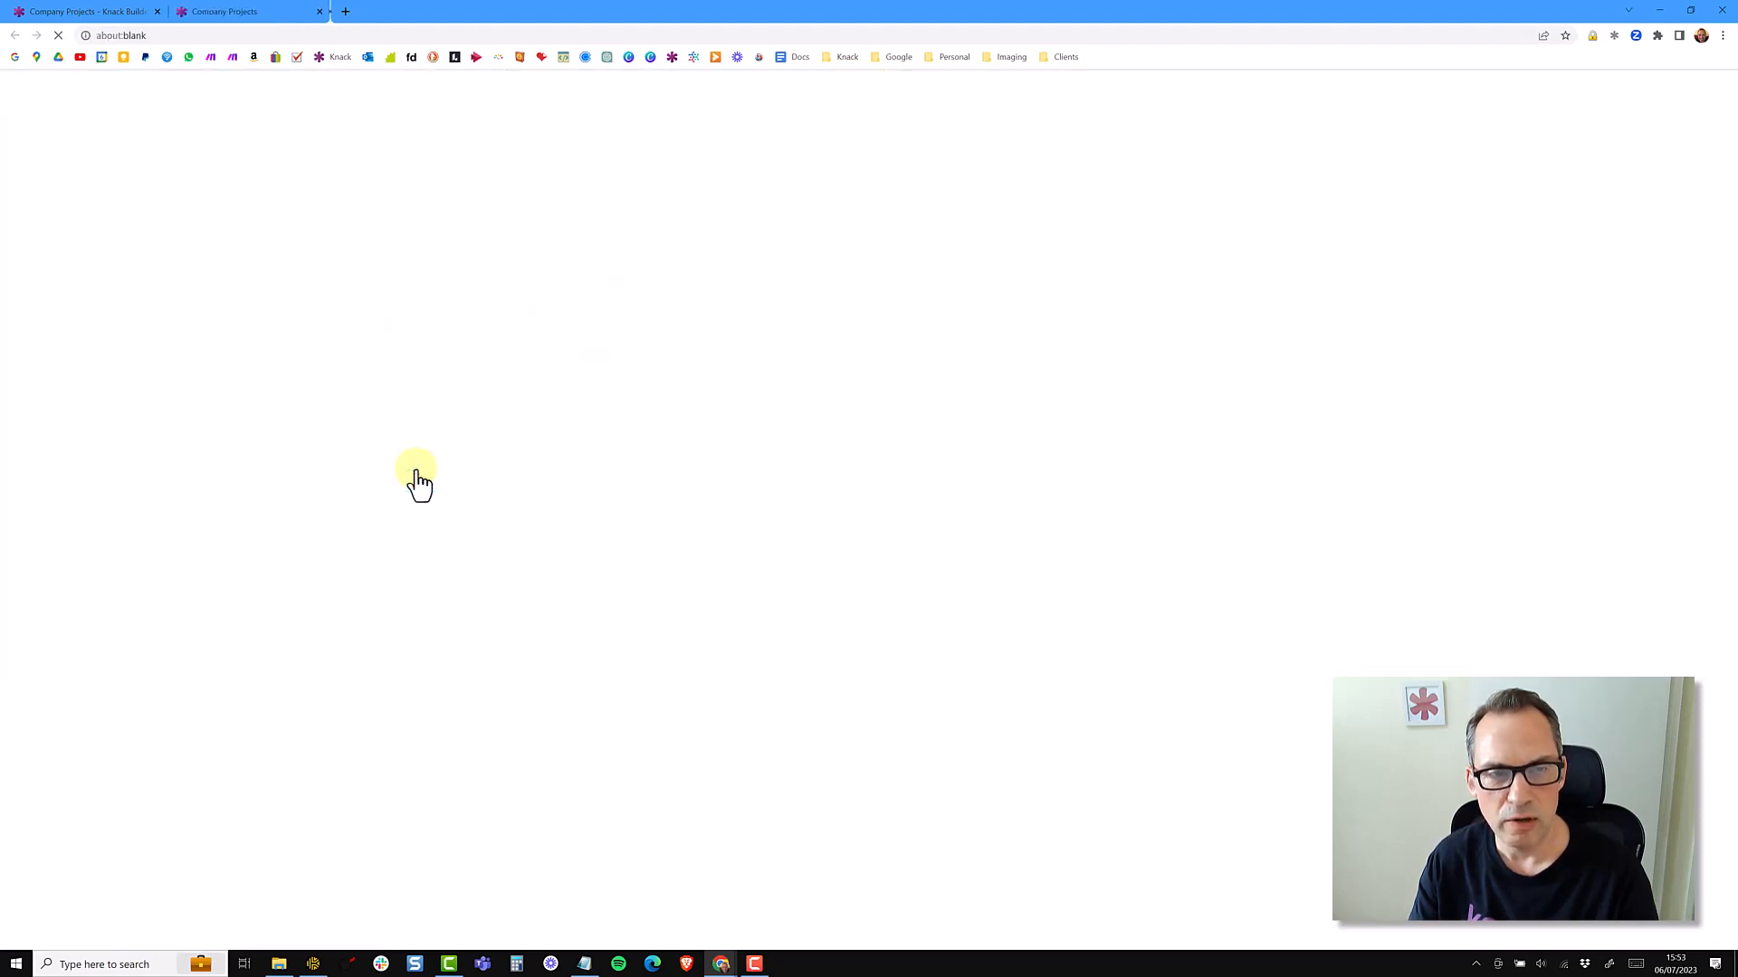